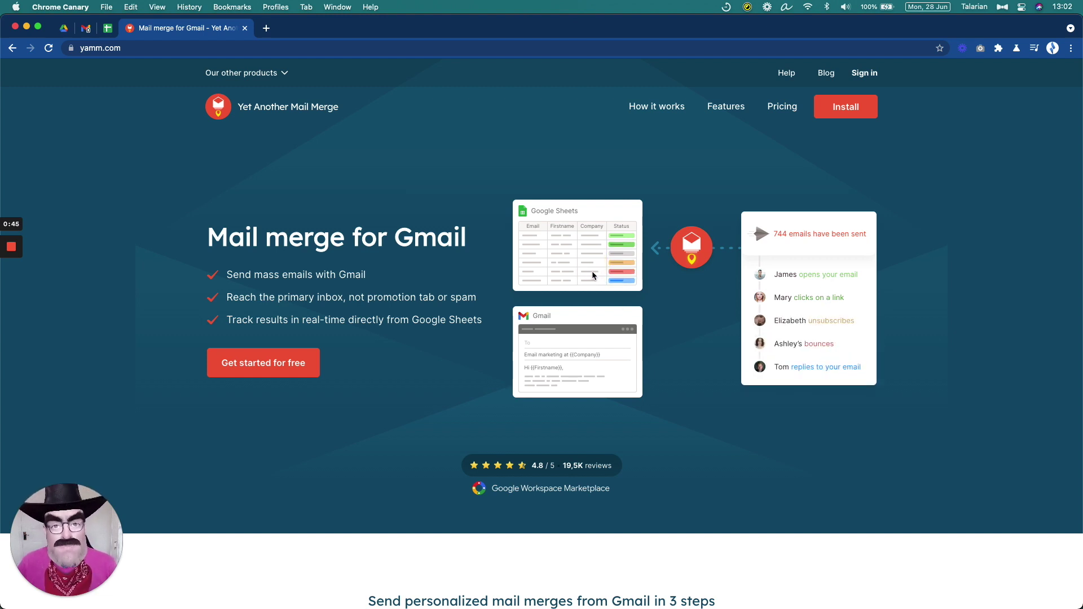
Inspect the Other product and Other product link columns, including Awesome Table in F3.
left_click(107, 28)
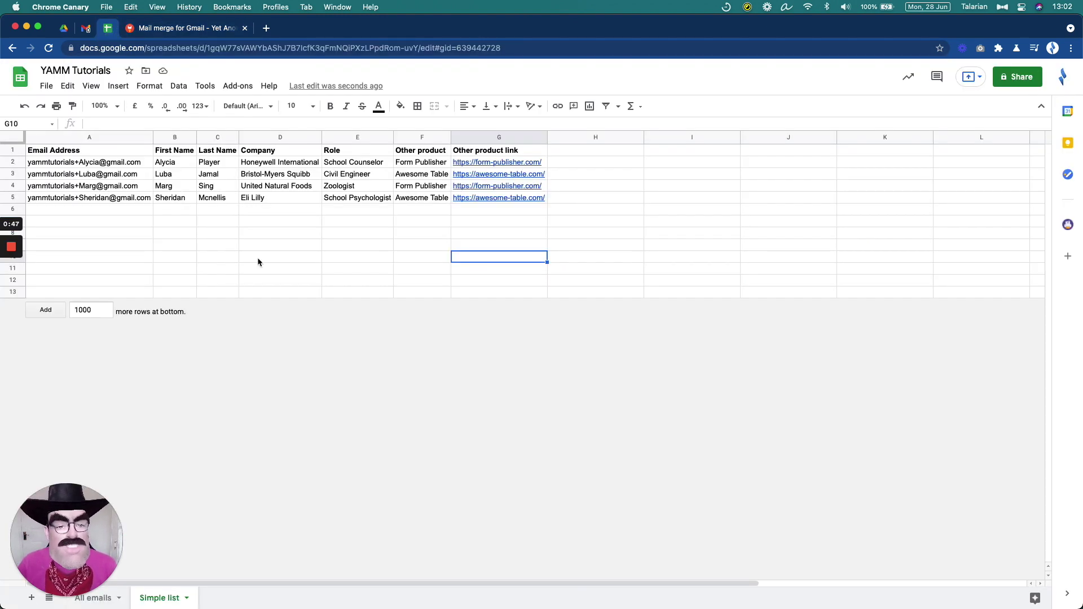
left_click(317, 258)
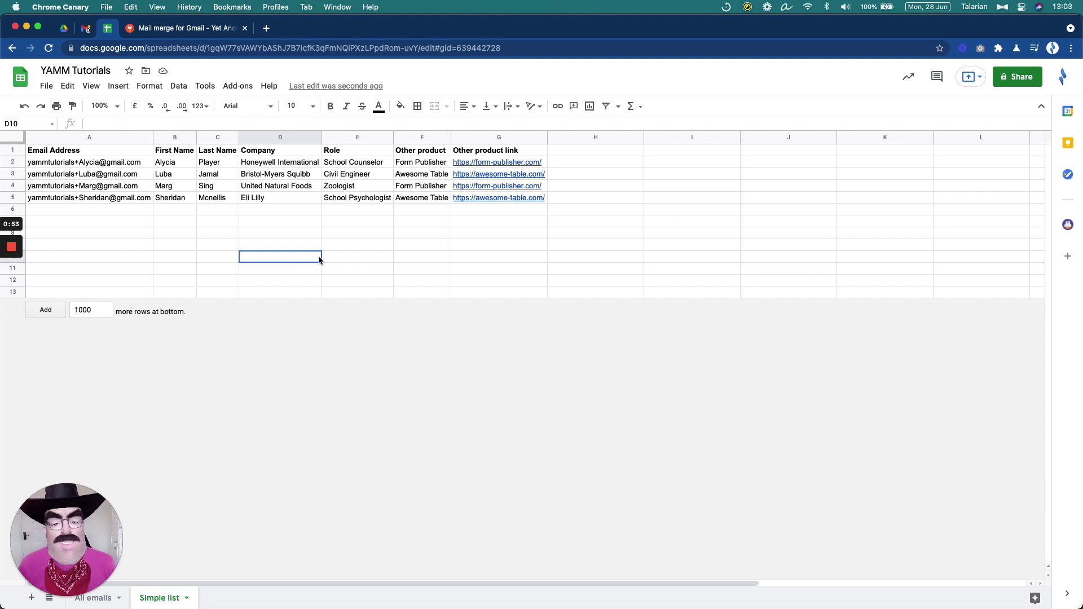
left_click(420, 151)
key("Right")
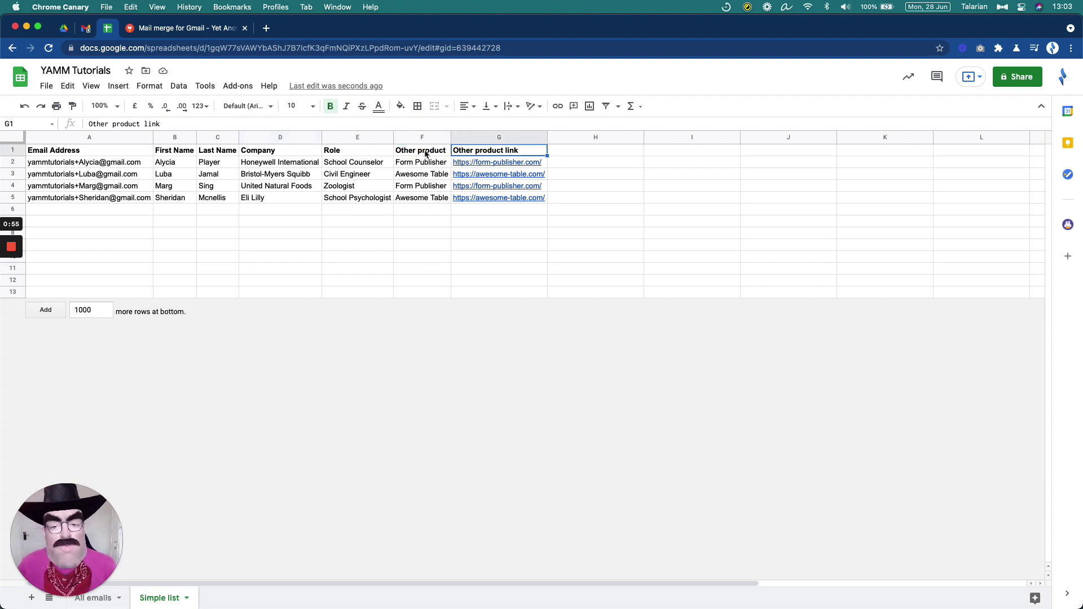
left_click(426, 152)
left_click(432, 164)
left_click(434, 176)
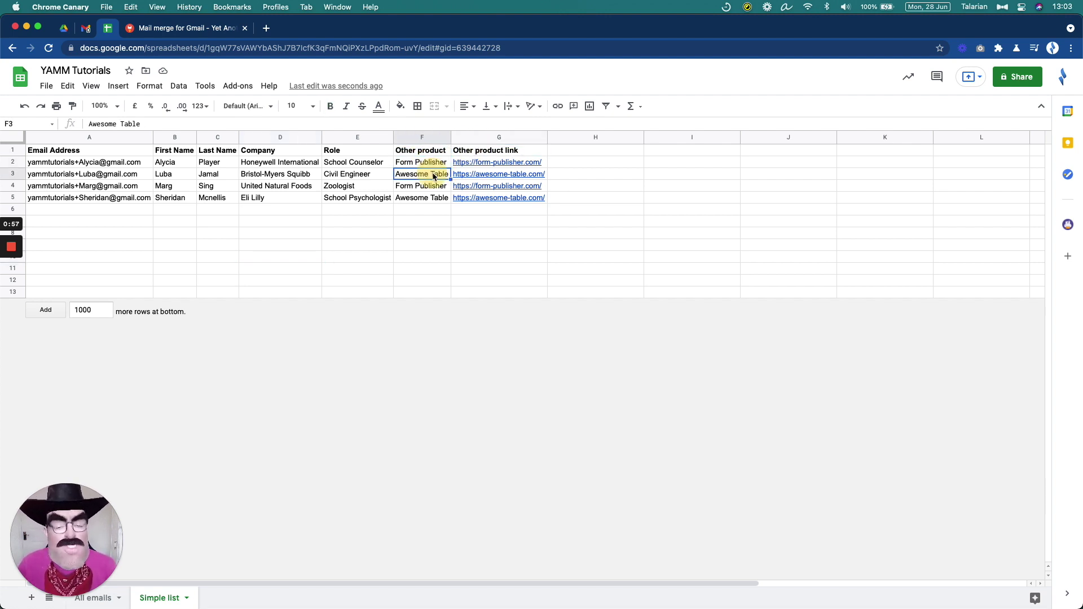
left_click(433, 221)
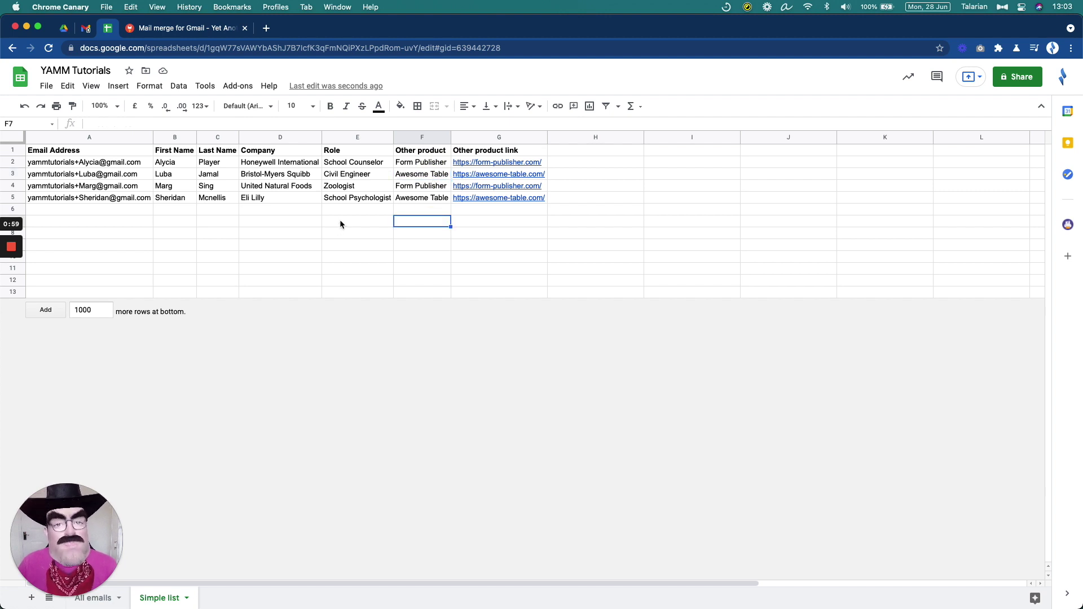
Walk through the headers Email Address, First Name, Last Name, Company, Role, Other product and Other product link.
left_click(127, 156)
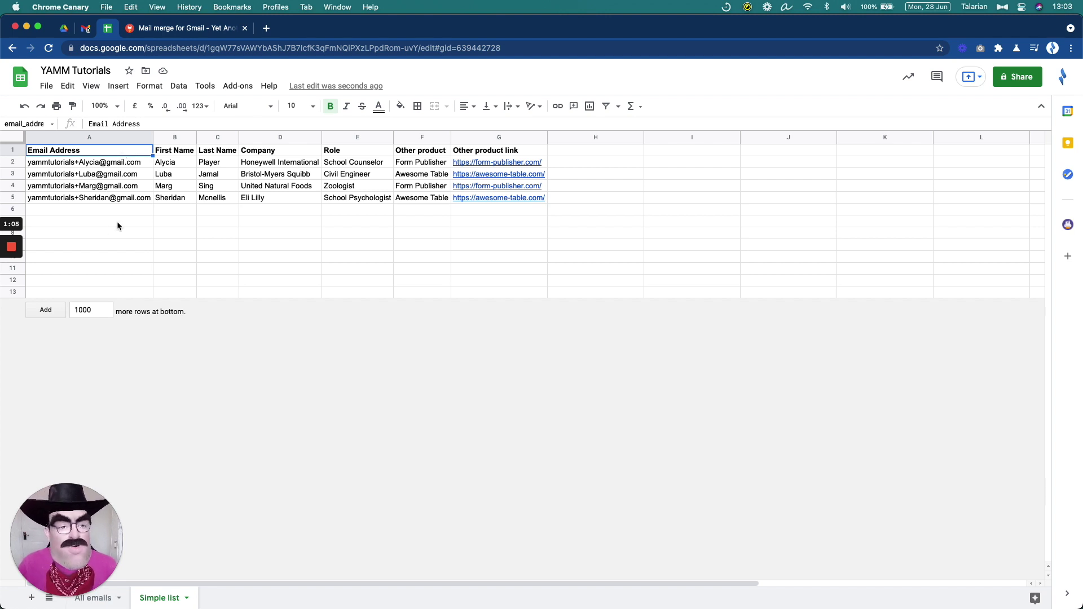
left_click(185, 152)
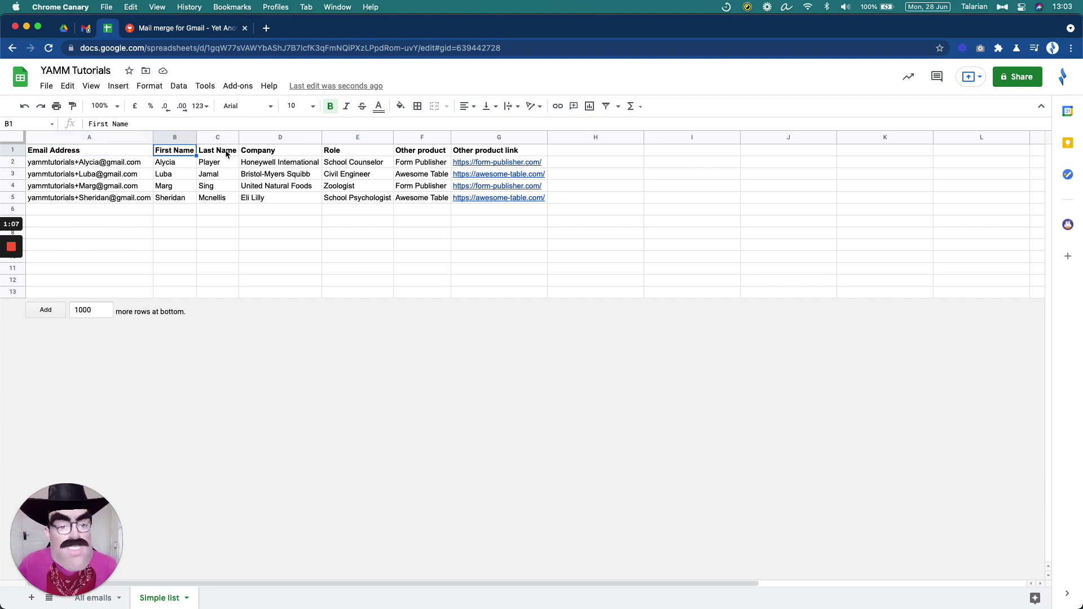
left_click(223, 151)
left_click(283, 155)
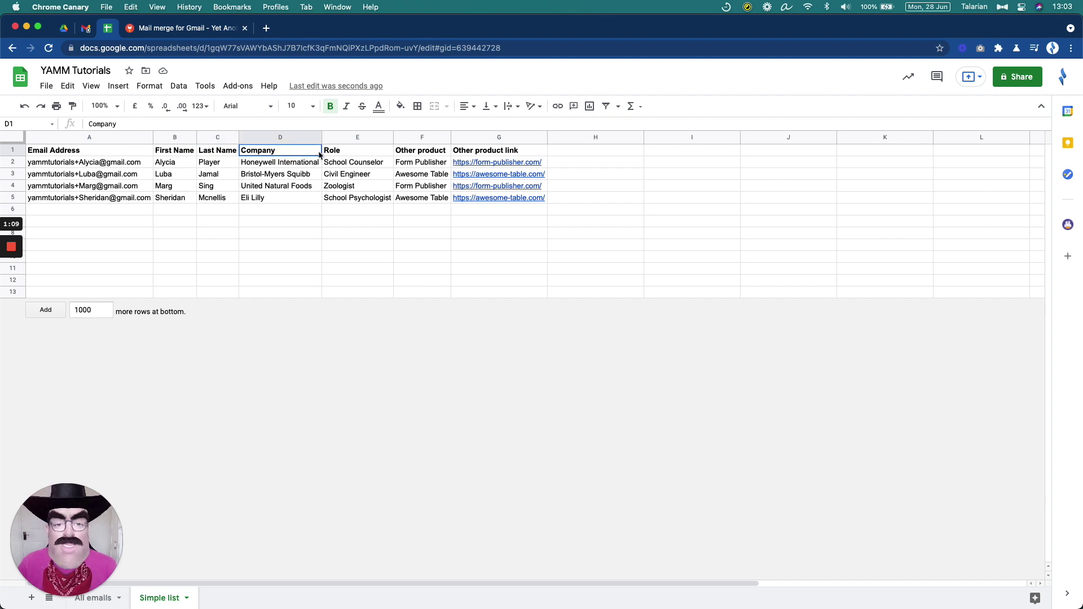
left_click(348, 151)
left_click(421, 151)
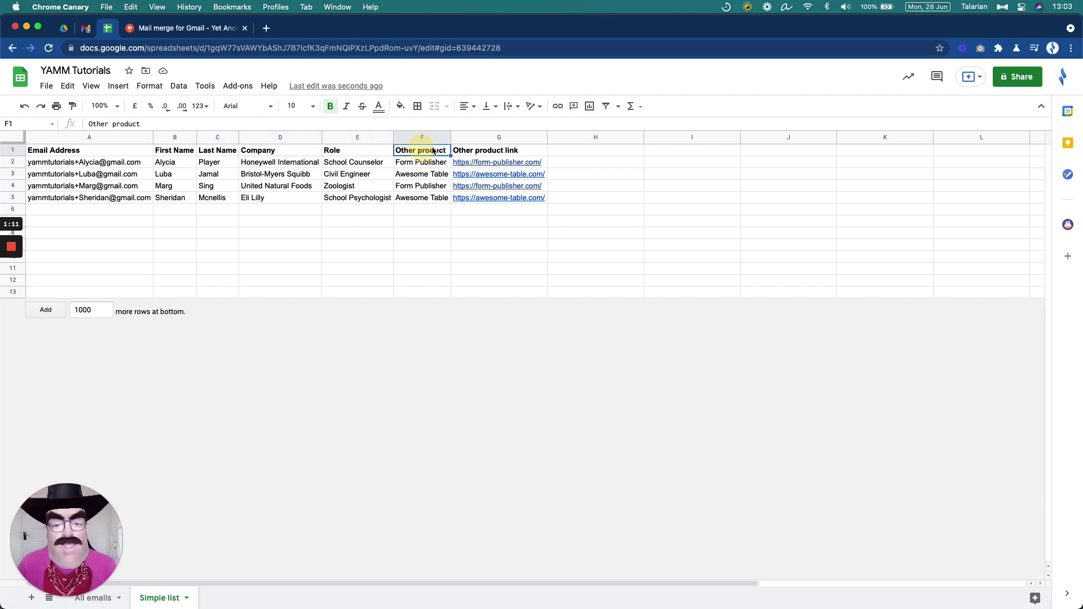
left_click(473, 148)
left_click(423, 148)
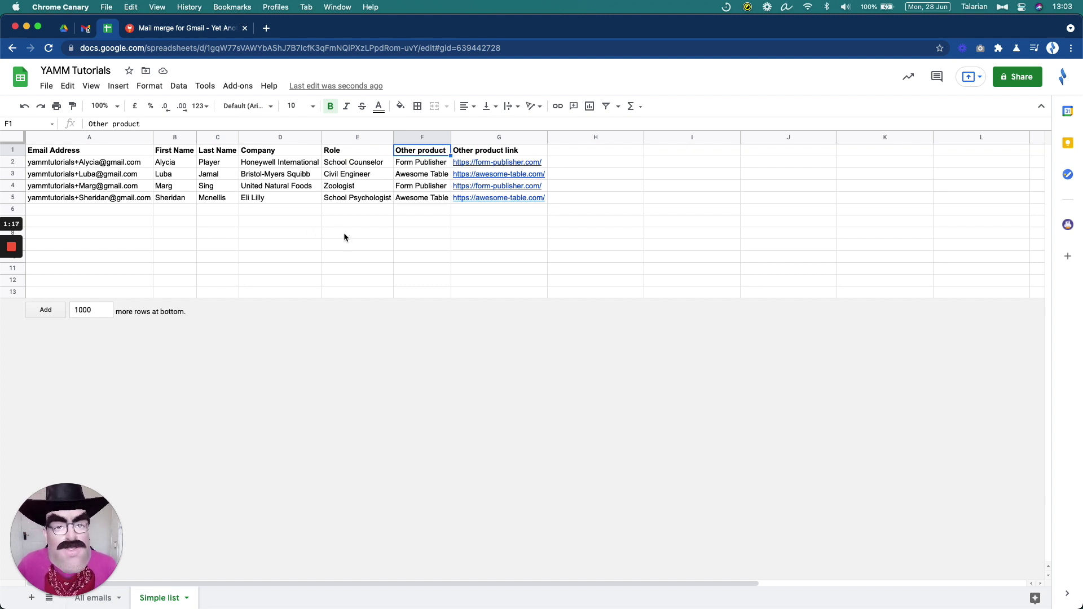
Select the whole header row, clear the selection, and go to the Gmail inbox.
left_click(13, 150)
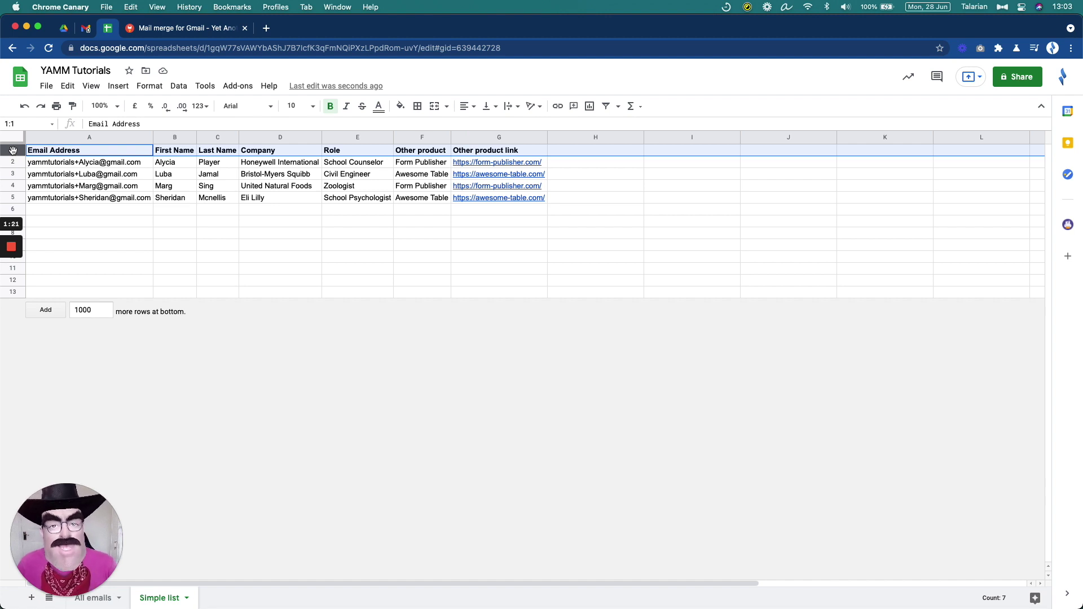
left_click(302, 233)
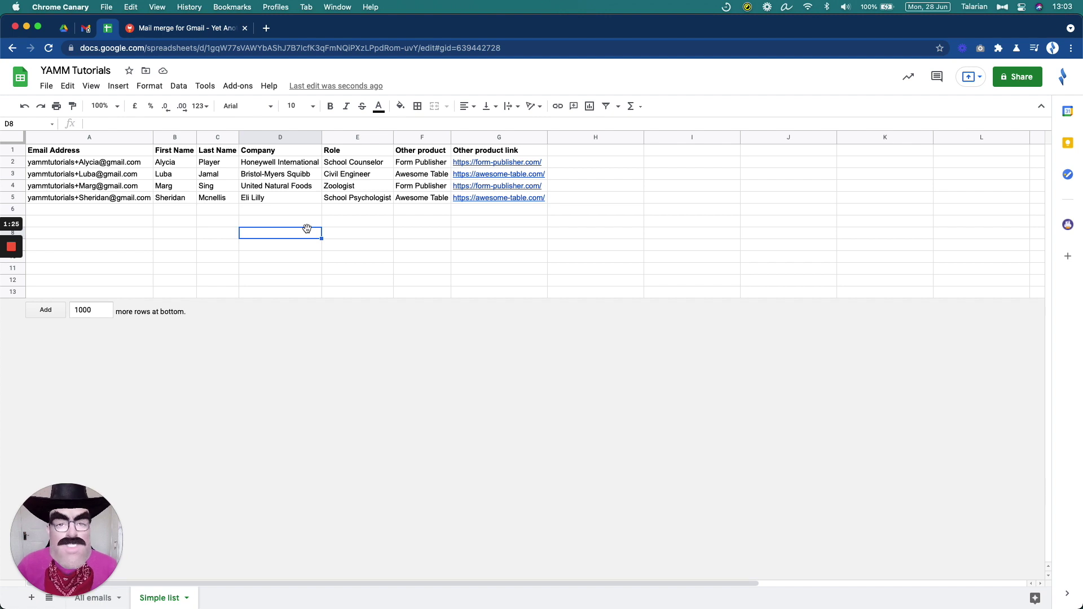
left_click(357, 237)
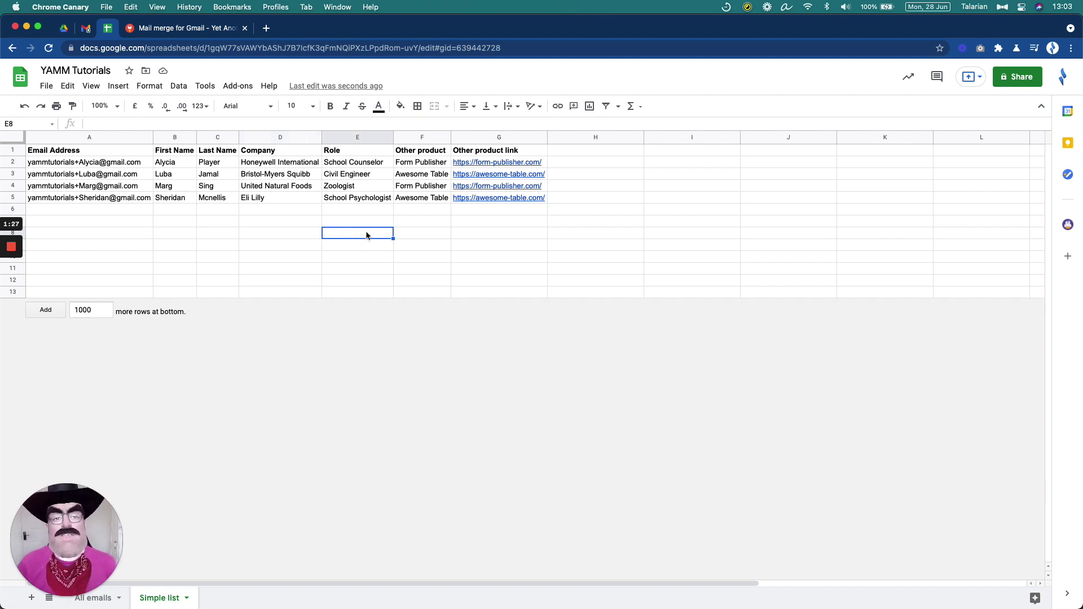
left_click(86, 28)
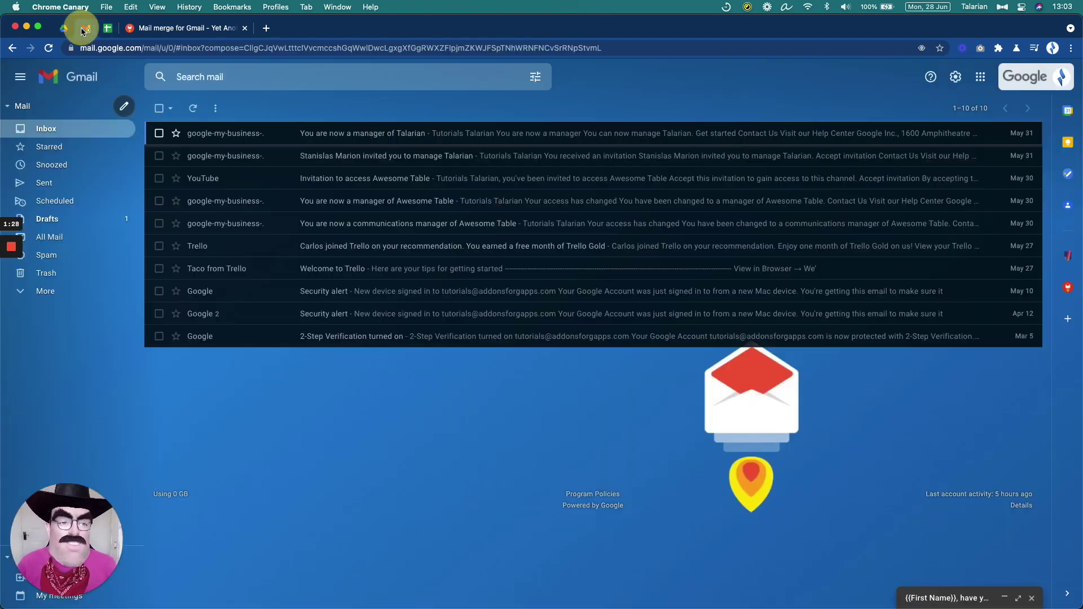
Expand the draft and highlight the {{First Name}} placeholder in its subject line.
left_click(936, 598)
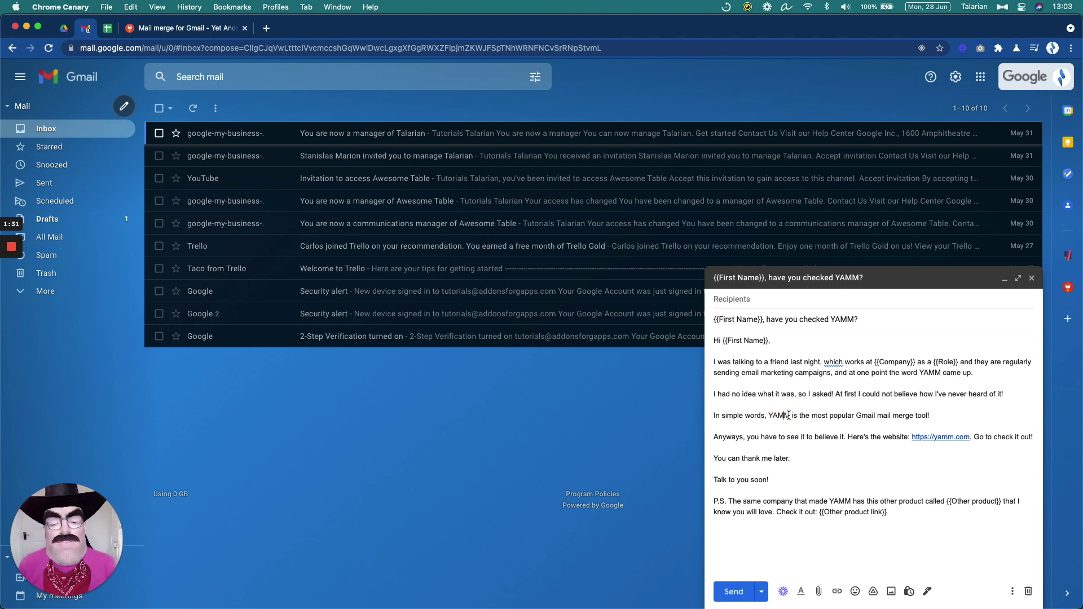
left_click_drag(714, 319, 772, 340)
left_click(722, 344)
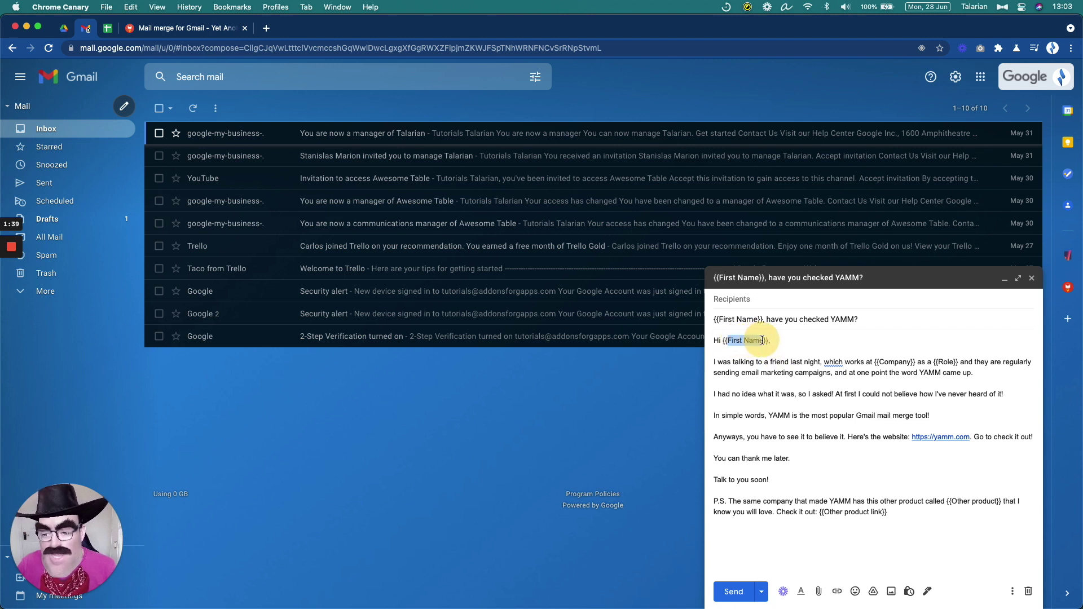
left_click(765, 368)
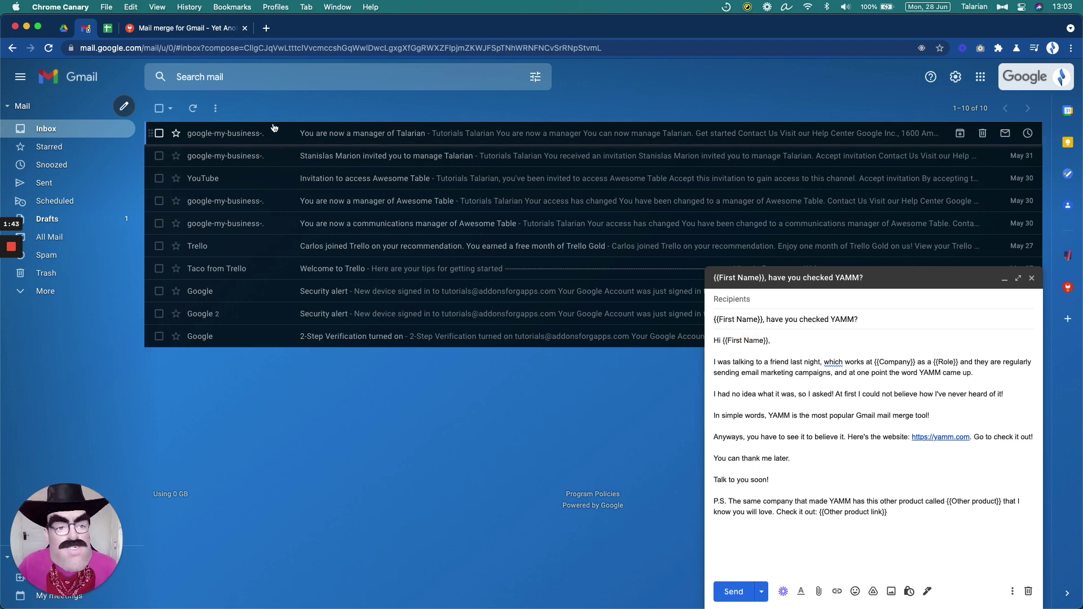
Compare the sheet's First Name header in B1 with the draft's placeholder.
left_click(108, 28)
left_click(172, 151)
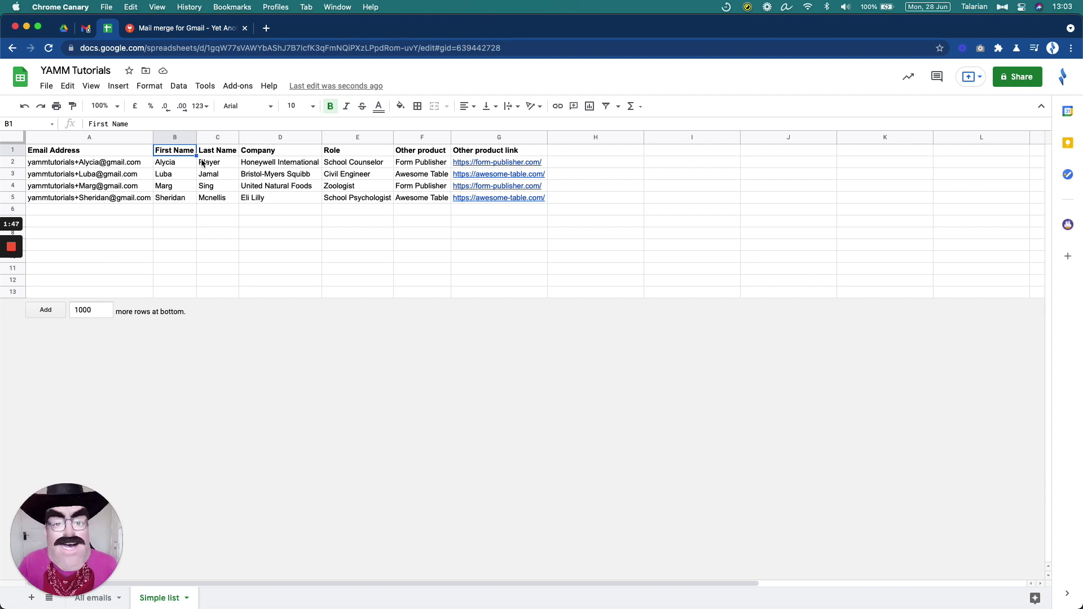
left_click(133, 124)
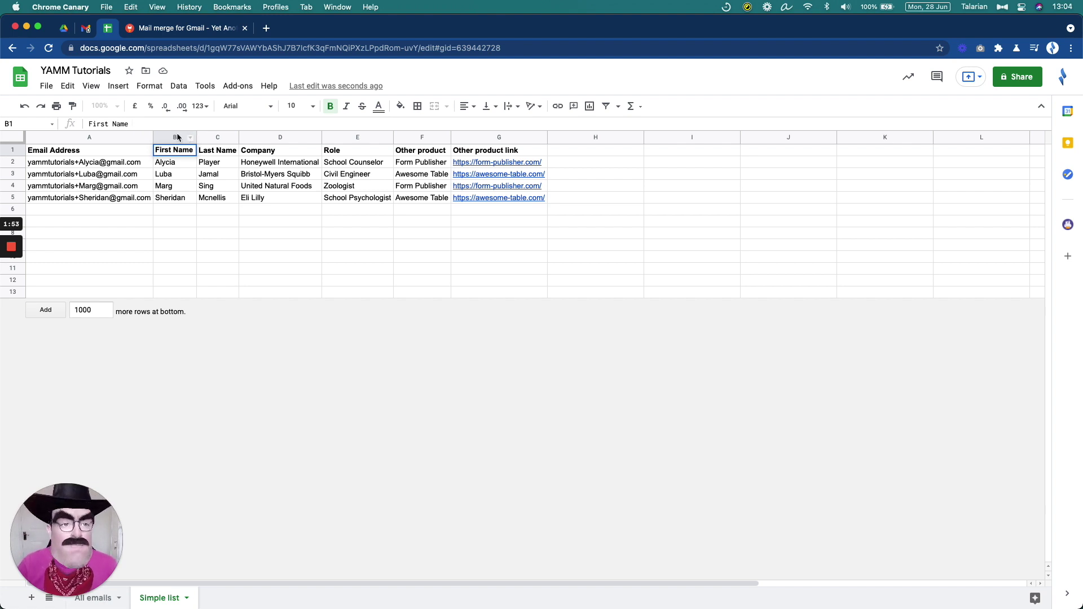
left_click(88, 30)
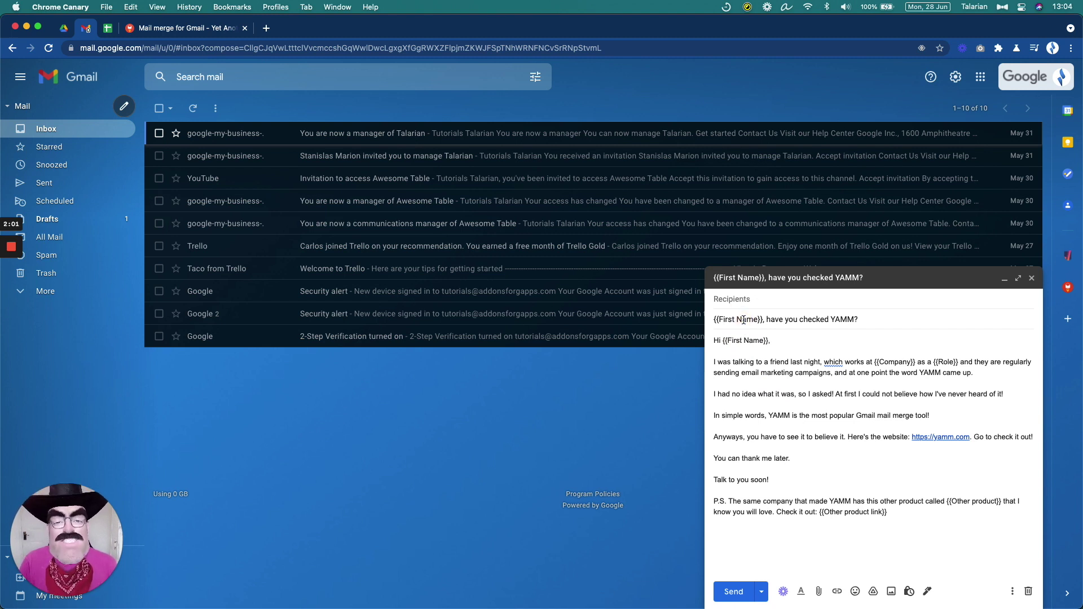
Point out the {{Company}}, {{Role}}, {{Other product}} and {{Other product link}} fields in the body.
left_click(770, 359)
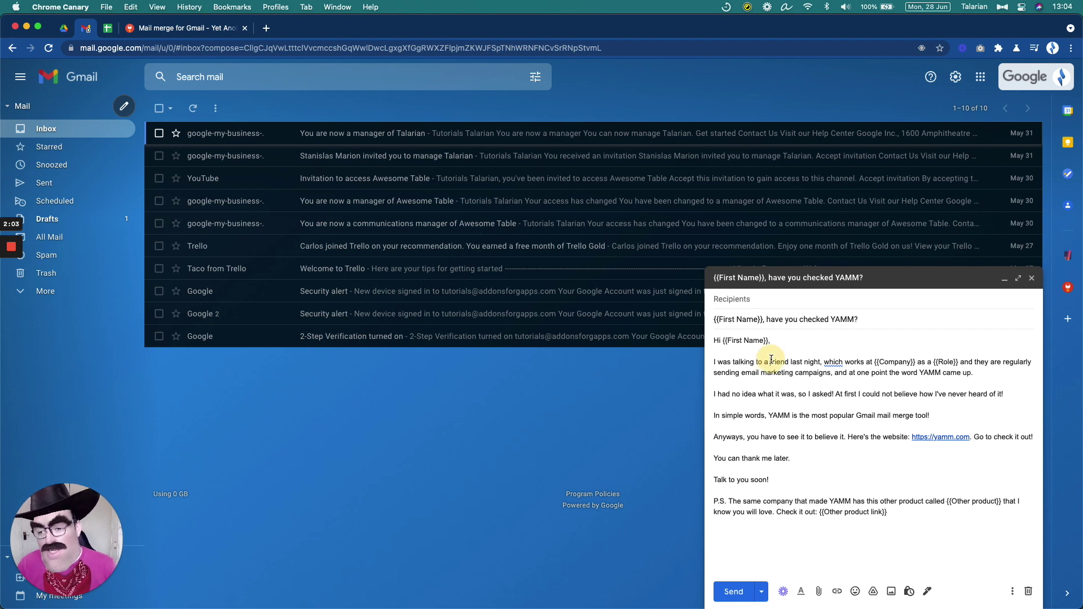
left_click(895, 362)
left_click(951, 363)
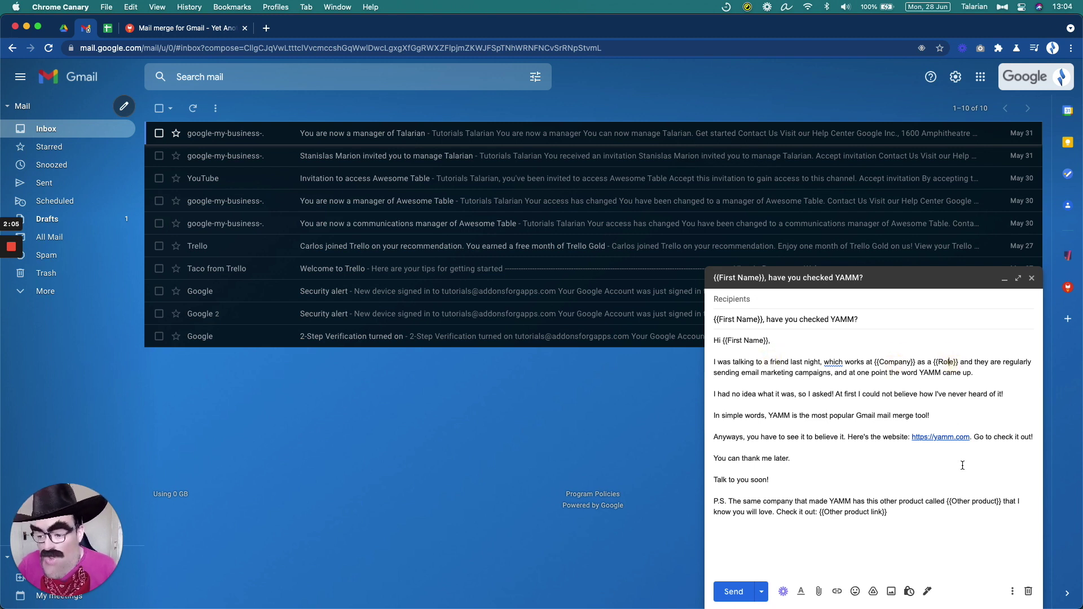
left_click(973, 501)
left_click(862, 513)
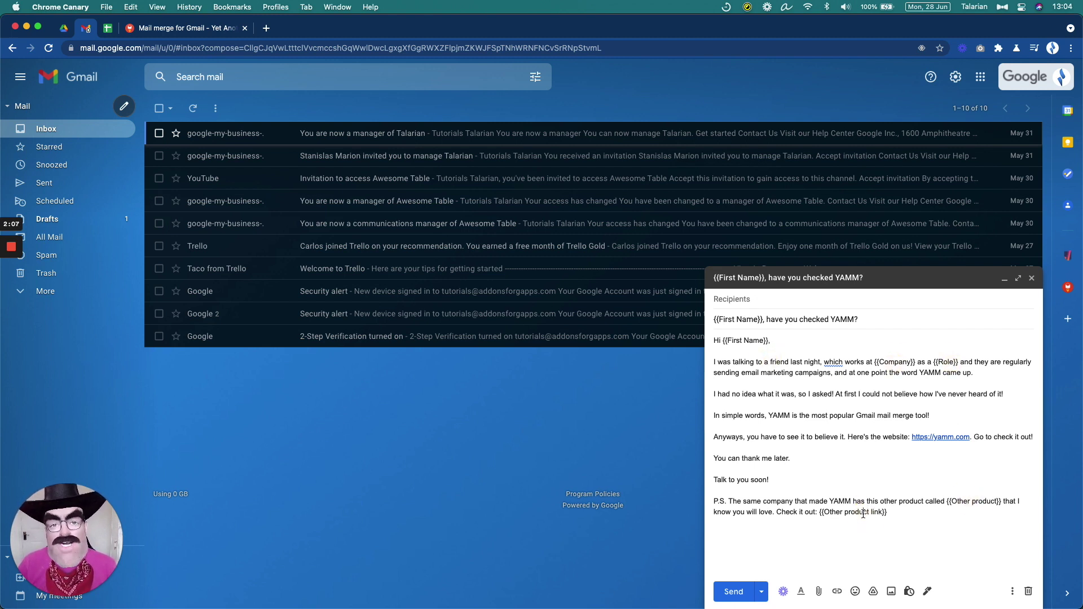
left_click(831, 453)
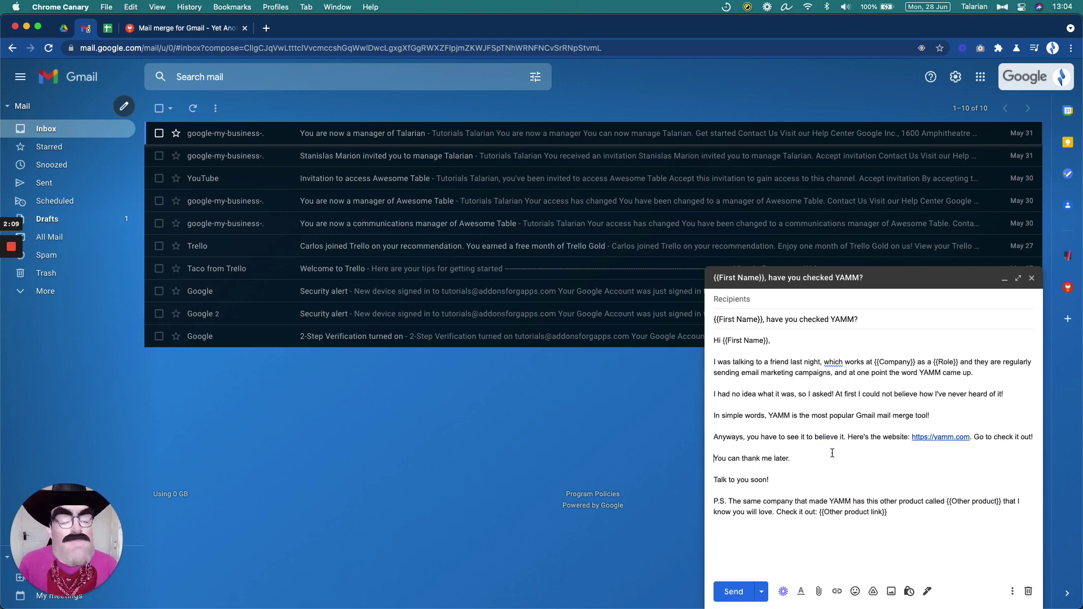
left_click(108, 28)
Launch Yet Another Mail Merge's Start Mail Merge from the Add-ons menu.
left_click(364, 290)
left_click(432, 257)
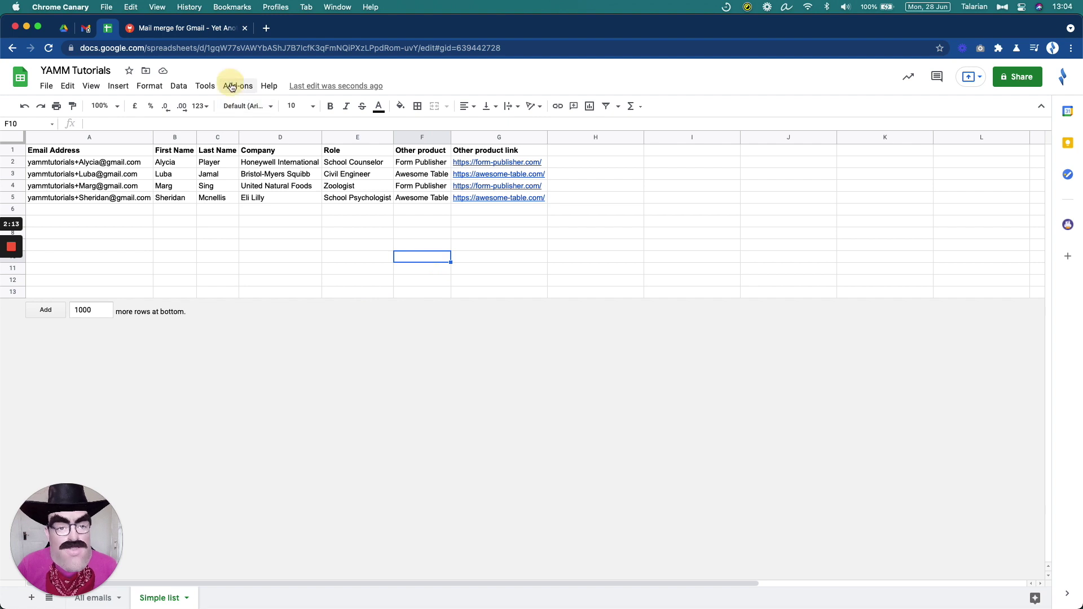
left_click(237, 85)
mouse_move(278, 156)
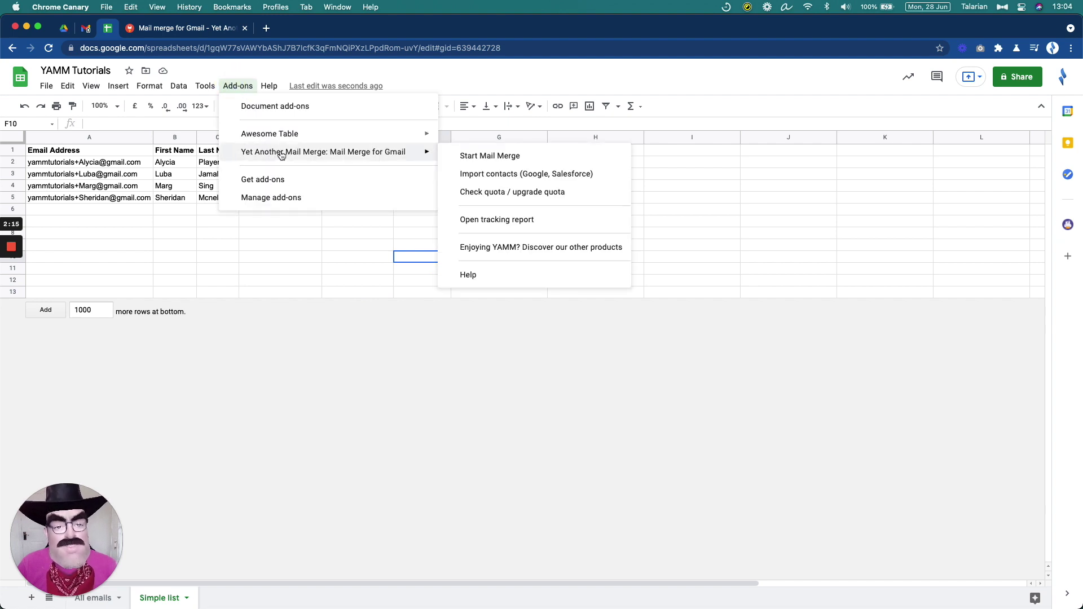
left_click(506, 157)
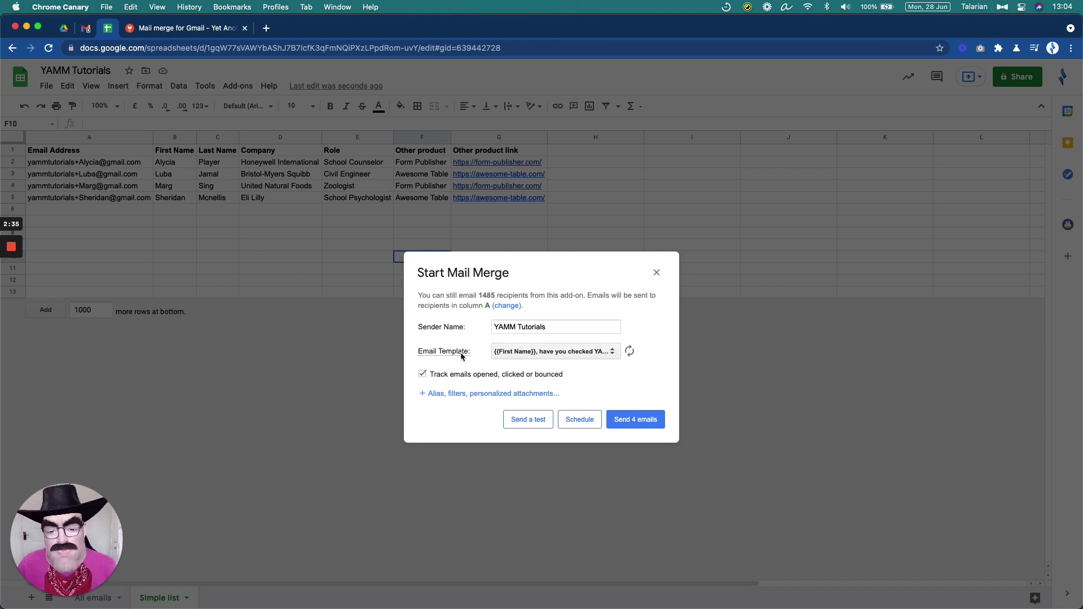
Choose the 'have you checked YAMM?' draft, send the 4 emails, and close the confirmation.
left_click(565, 358)
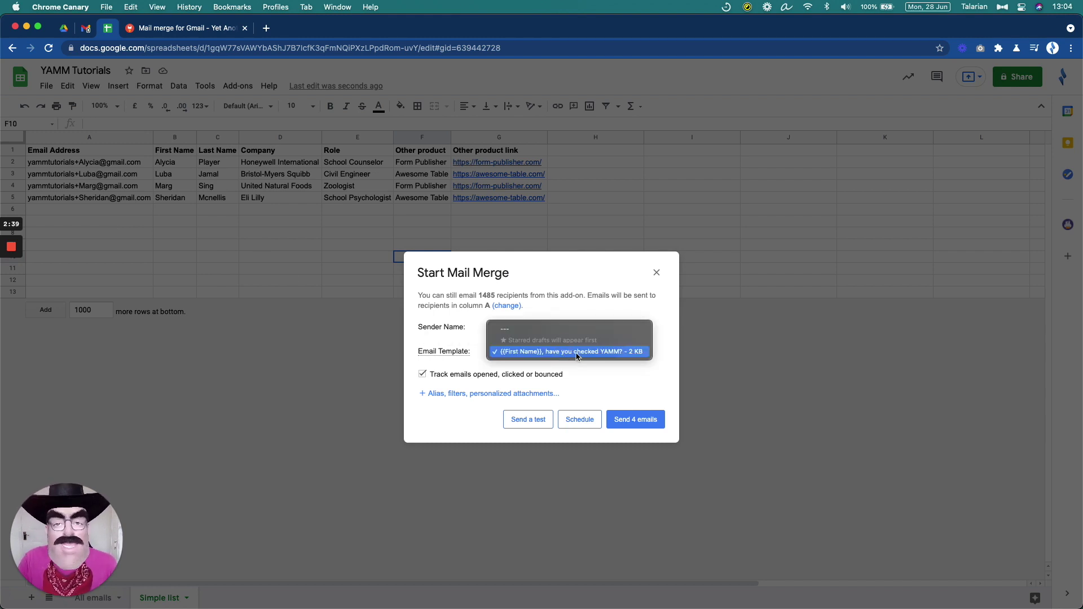
left_click(576, 352)
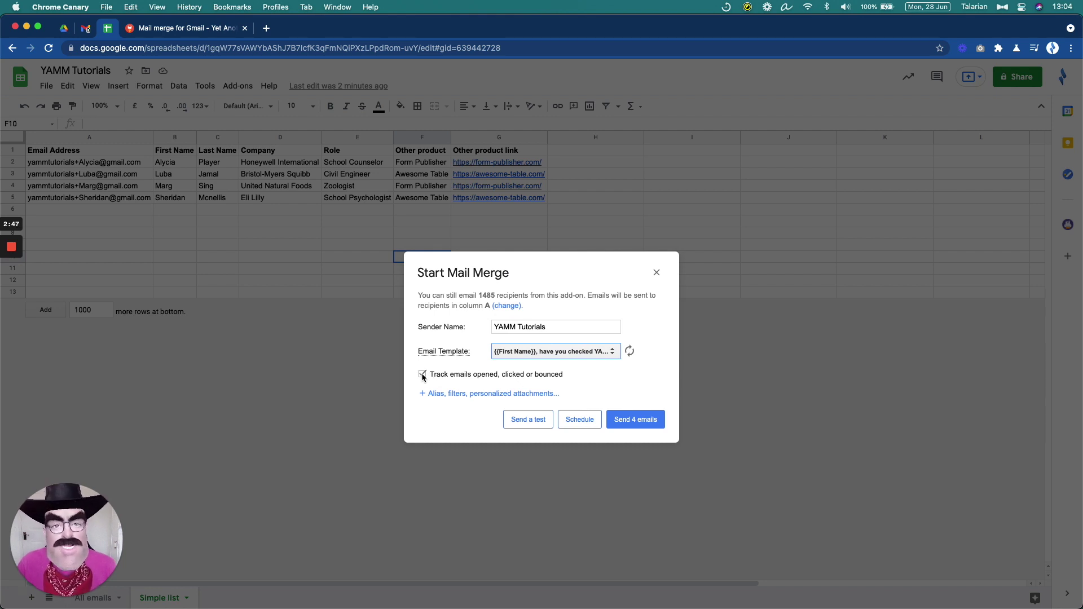
left_click(637, 420)
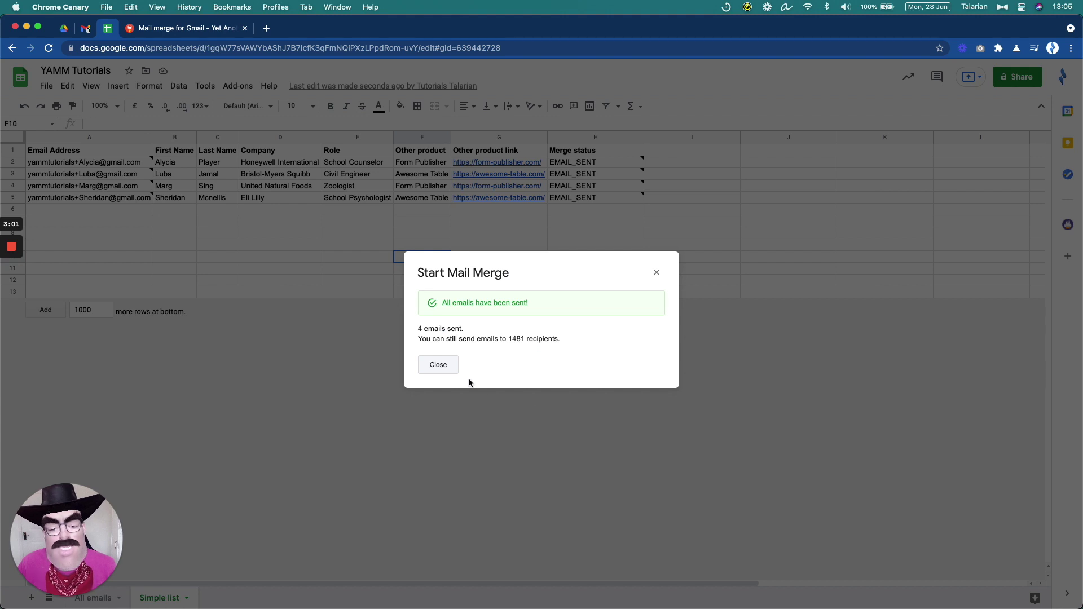
left_click(439, 365)
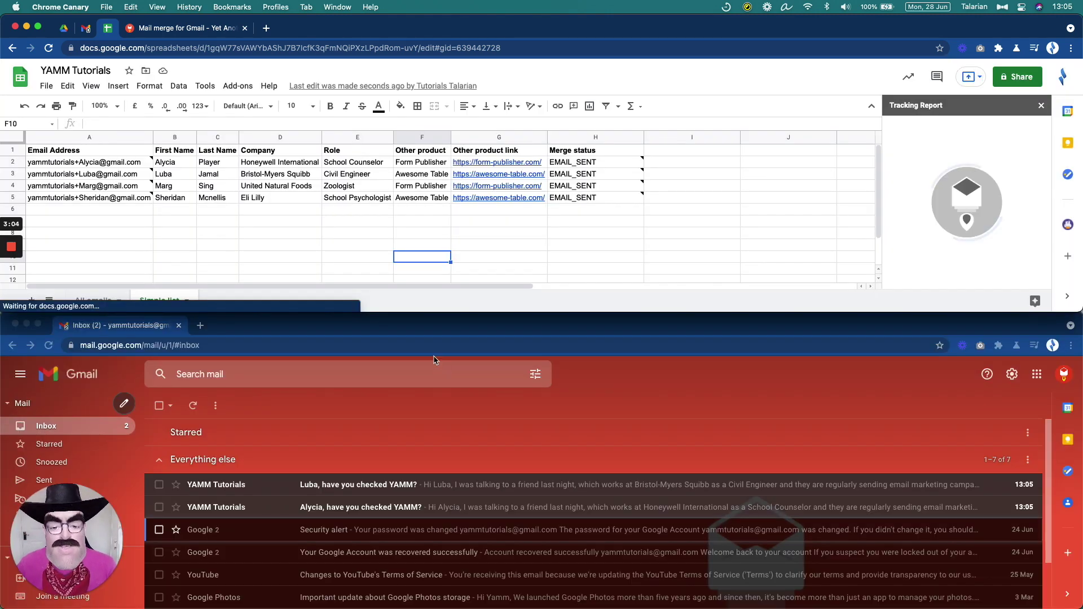
left_click(435, 336)
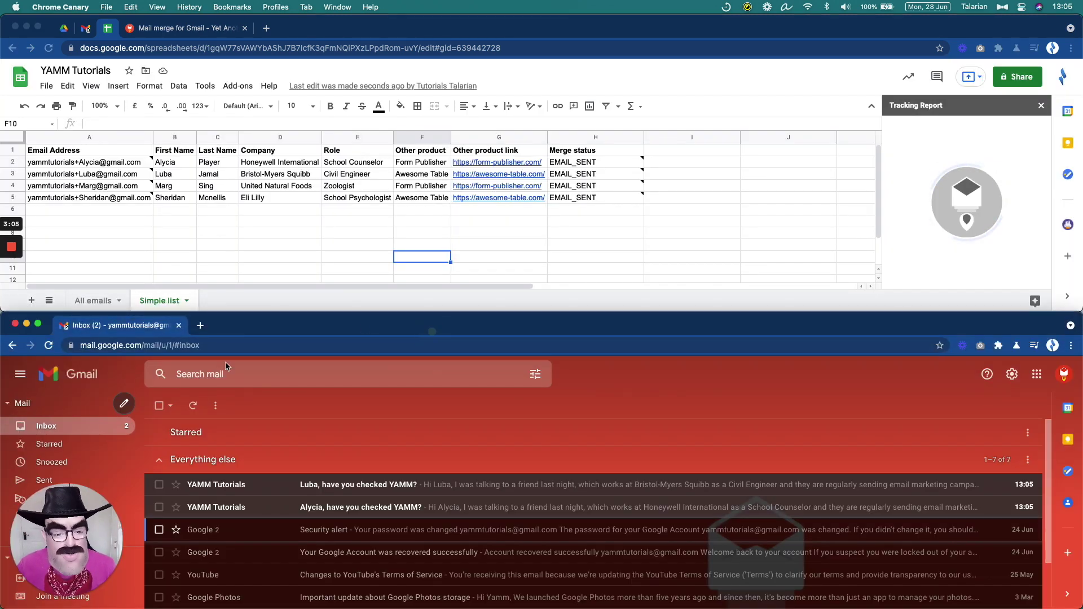
Refresh the inbox and open each of the four merged YAMM emails, returning to the list after each.
left_click(194, 406)
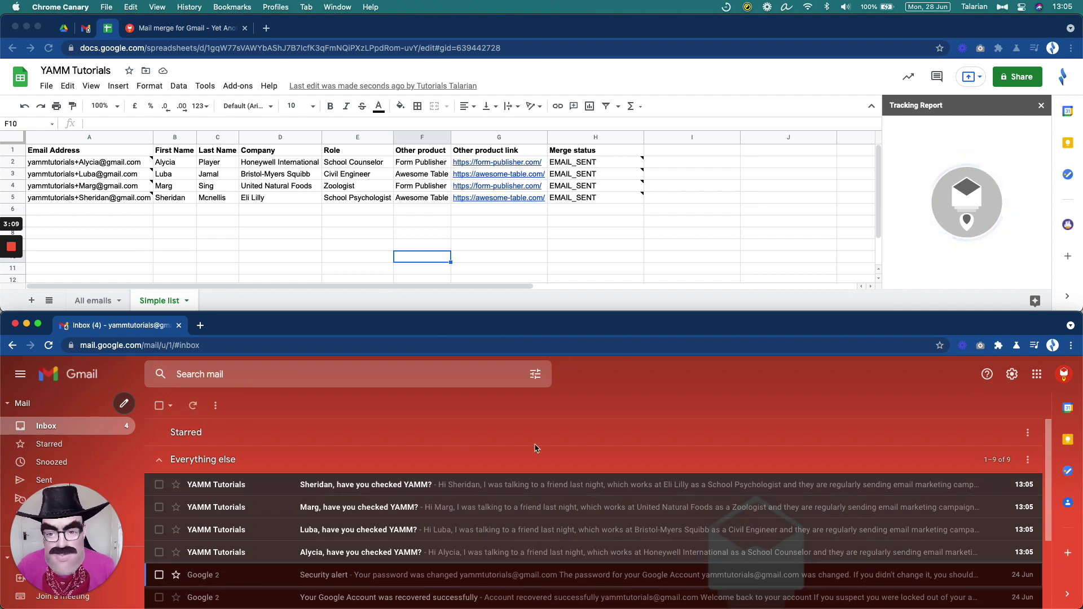
left_click(461, 555)
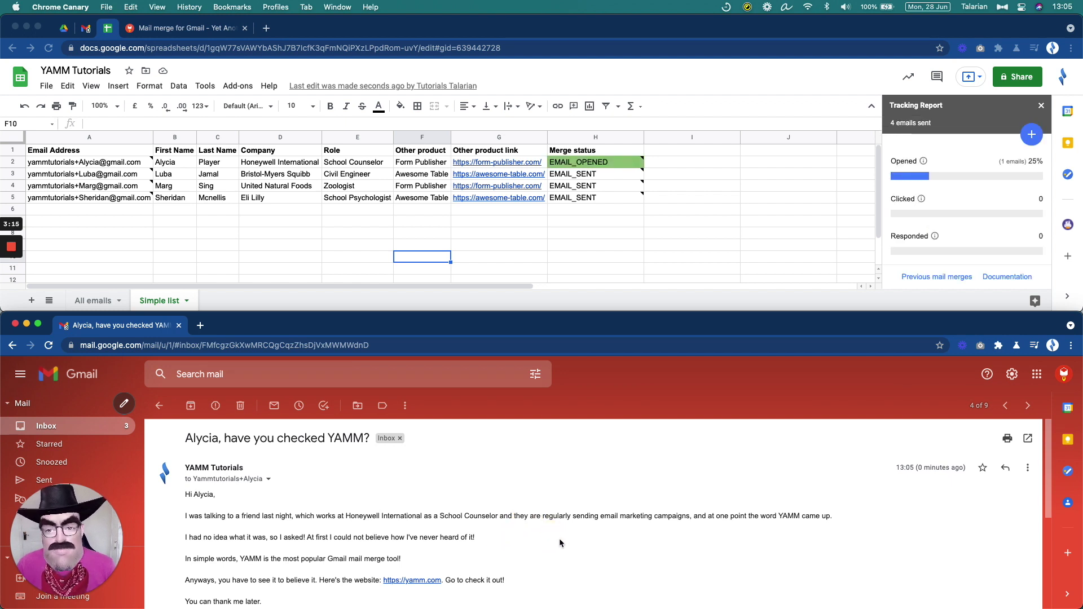
key("super+bracketleft")
left_click(437, 529)
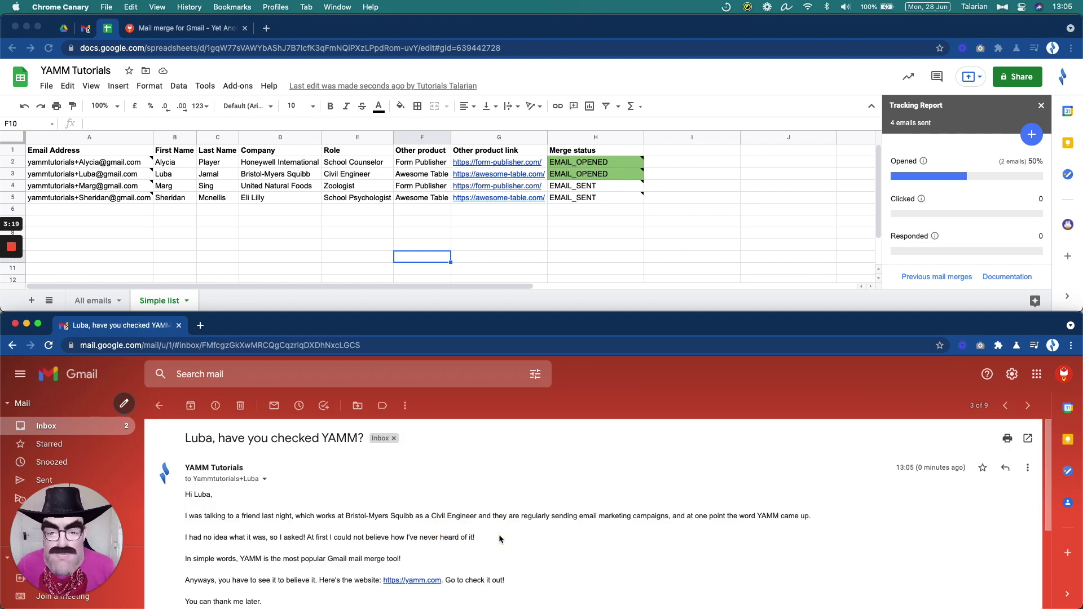
key("u")
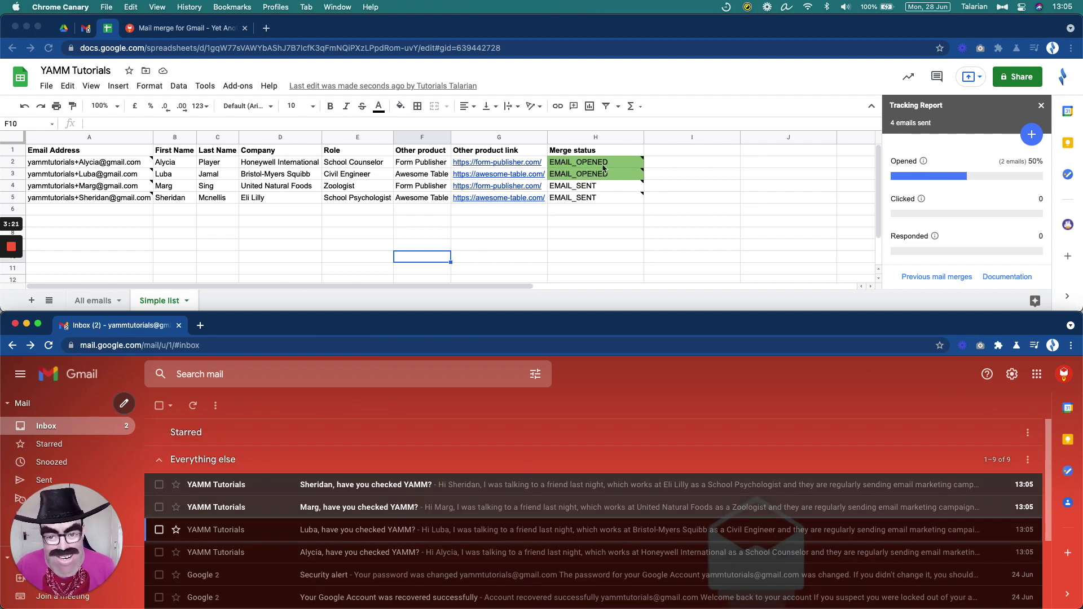
left_click(443, 505)
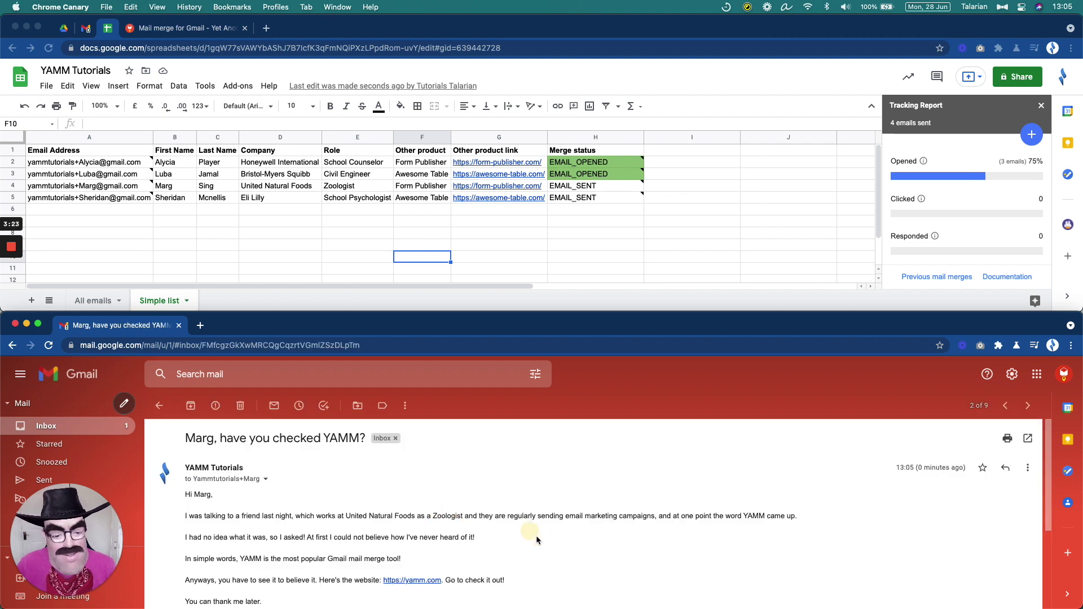
key("u")
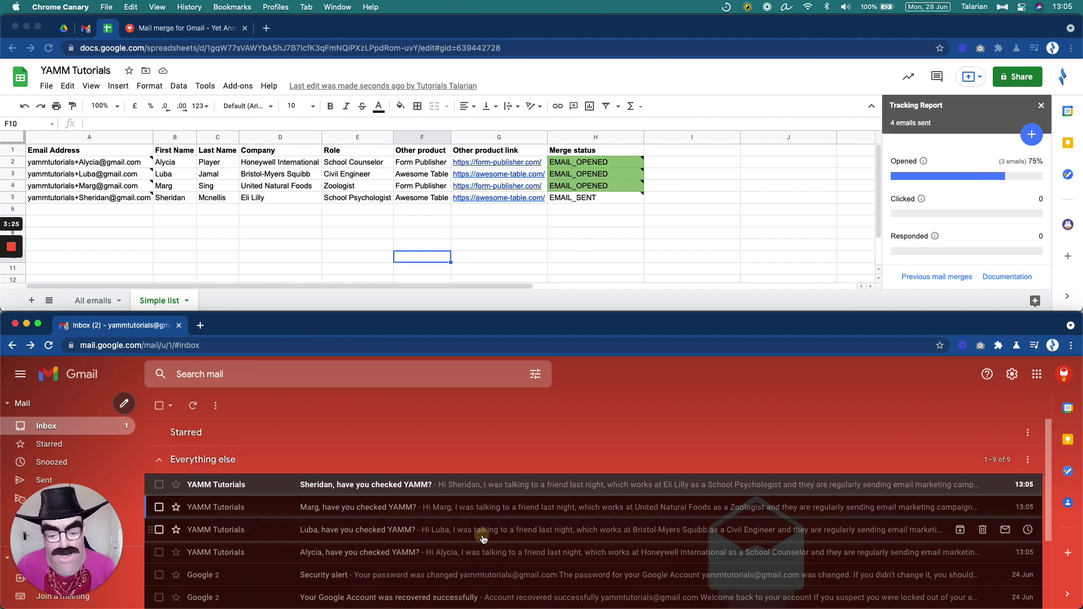
left_click(459, 483)
left_click(475, 505)
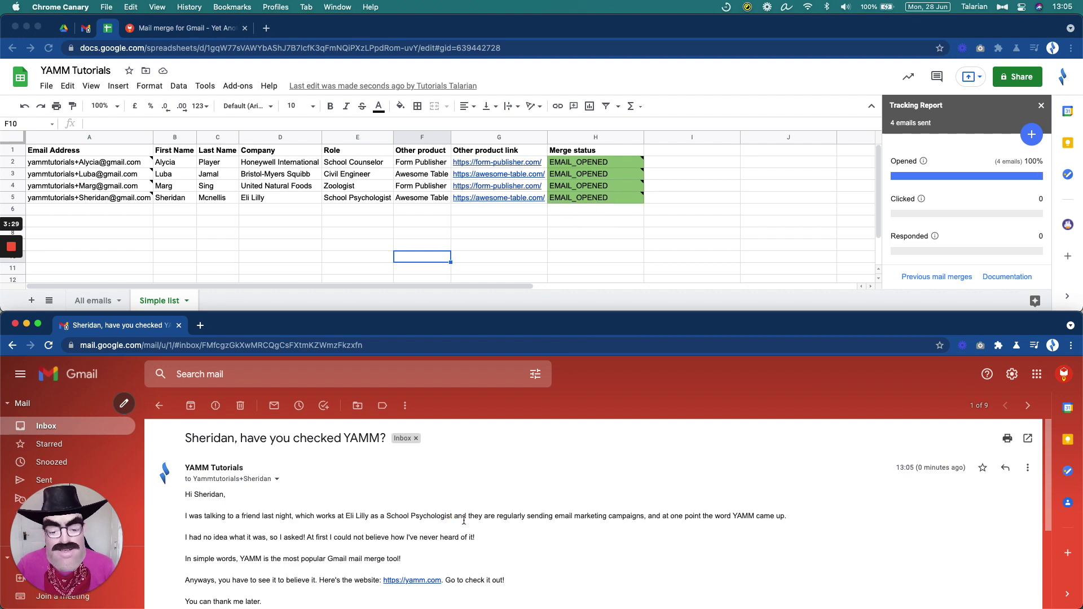
key("u")
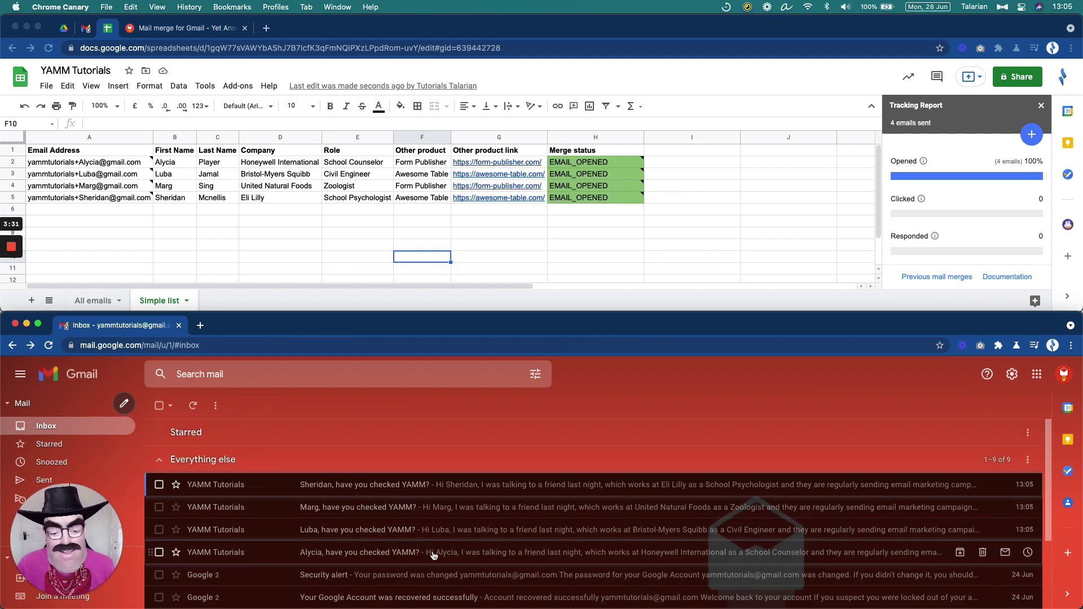
Open the first contact's email, follow its yamm.com link, then close that page.
left_click(431, 552)
scroll(474, 527, "down", 1)
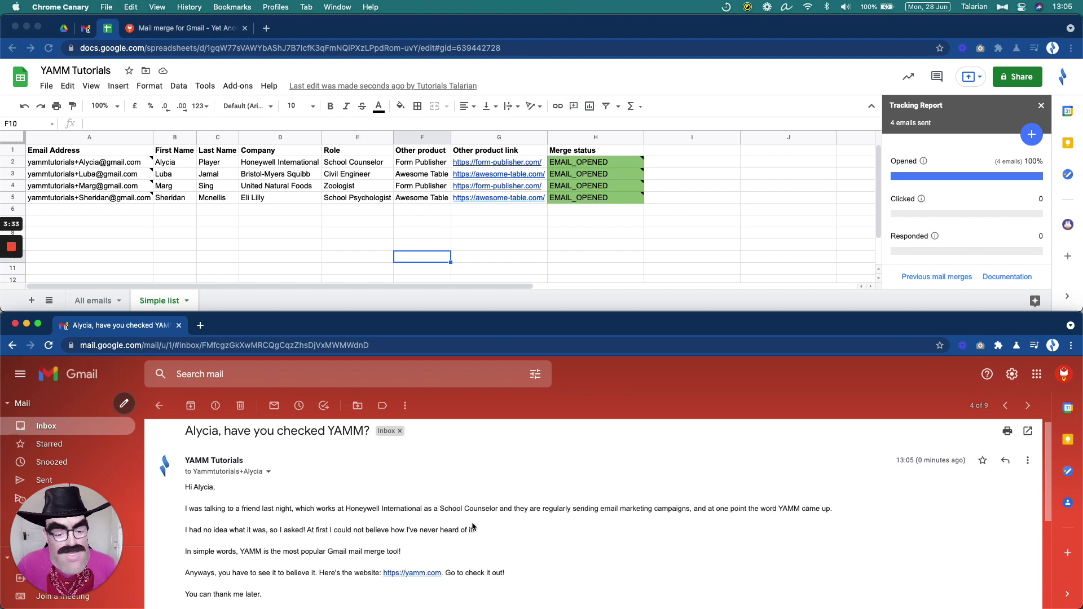
left_click(420, 565)
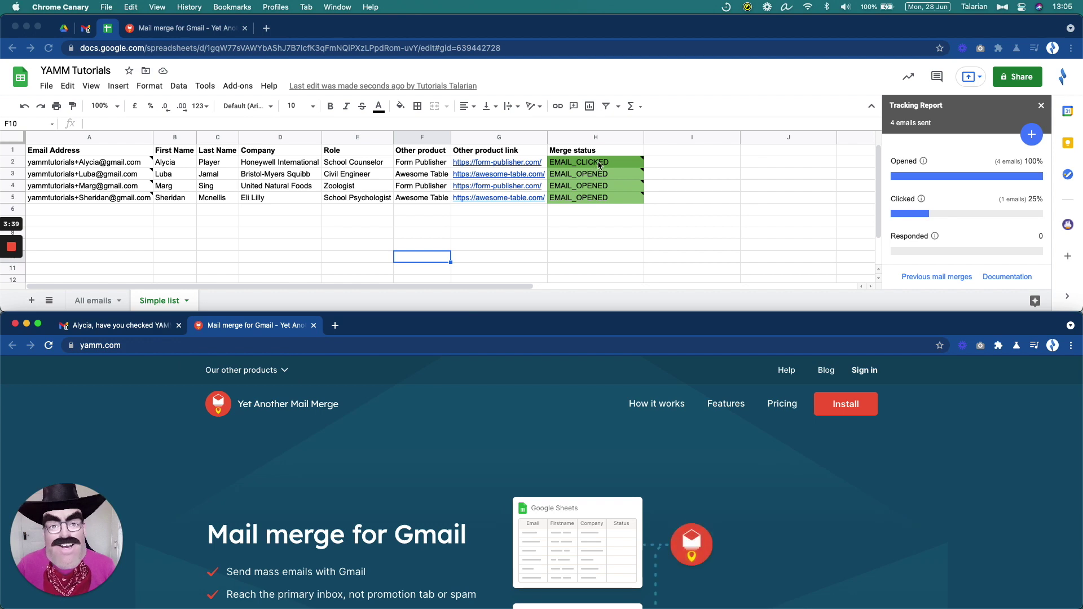
left_click(280, 327)
key("super+w")
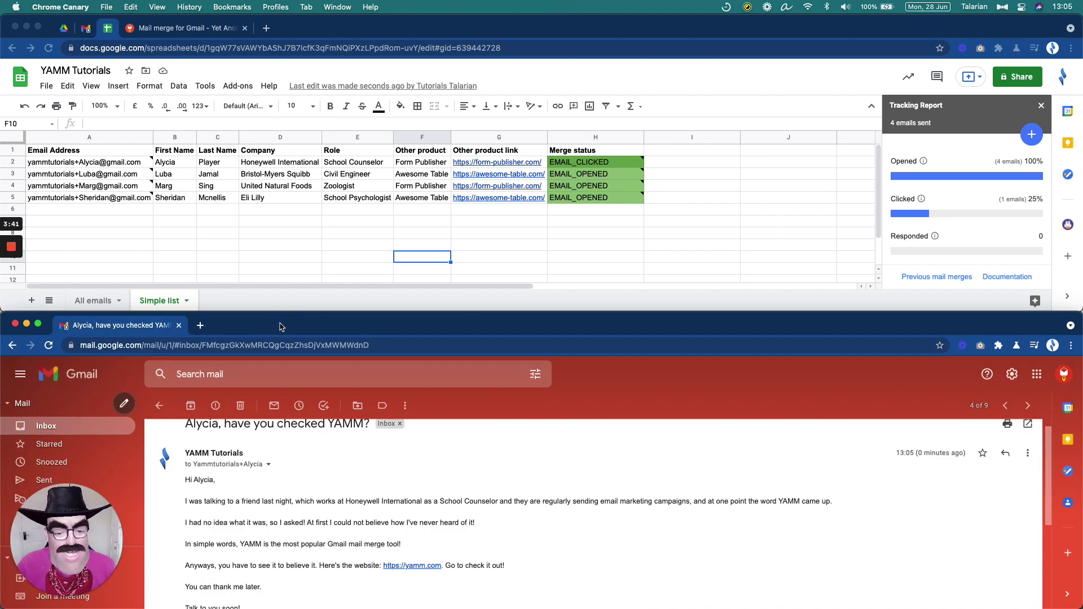
key("super+bracketleft")
Reply 'Love it!!!!' to the latest 'have you checked YAMM?' email and return to the inbox.
left_click(376, 486)
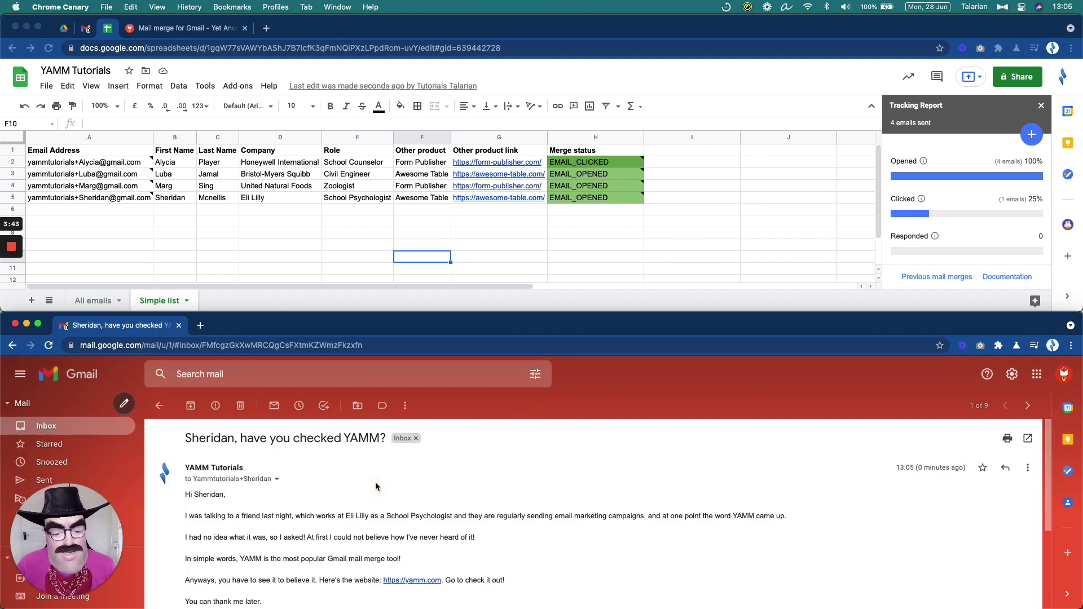
scroll(433, 514, "down", 3)
scroll(432, 513, "down", 2)
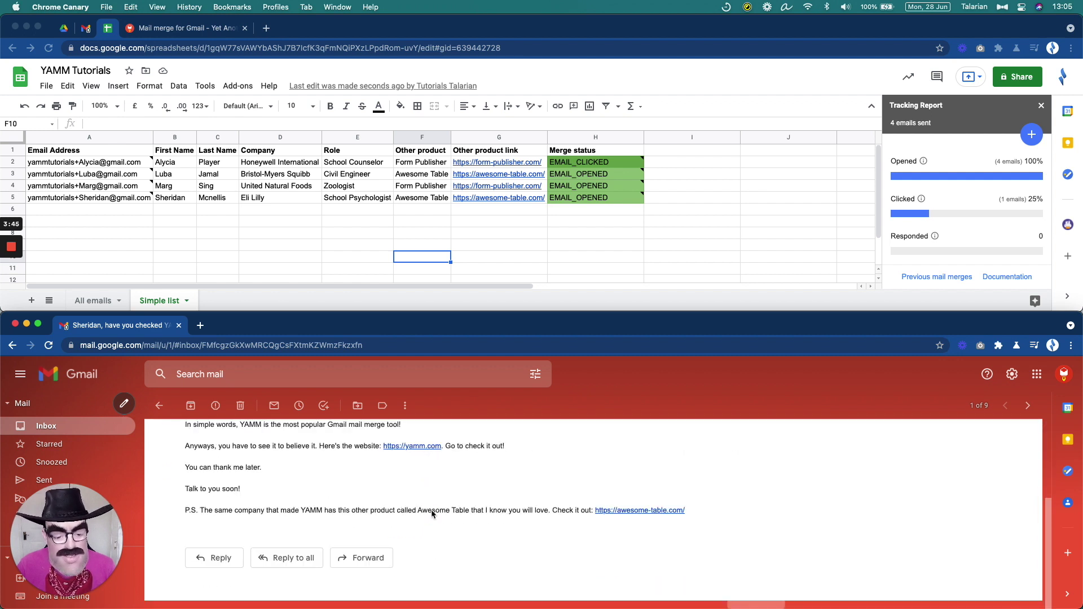
left_click(214, 557)
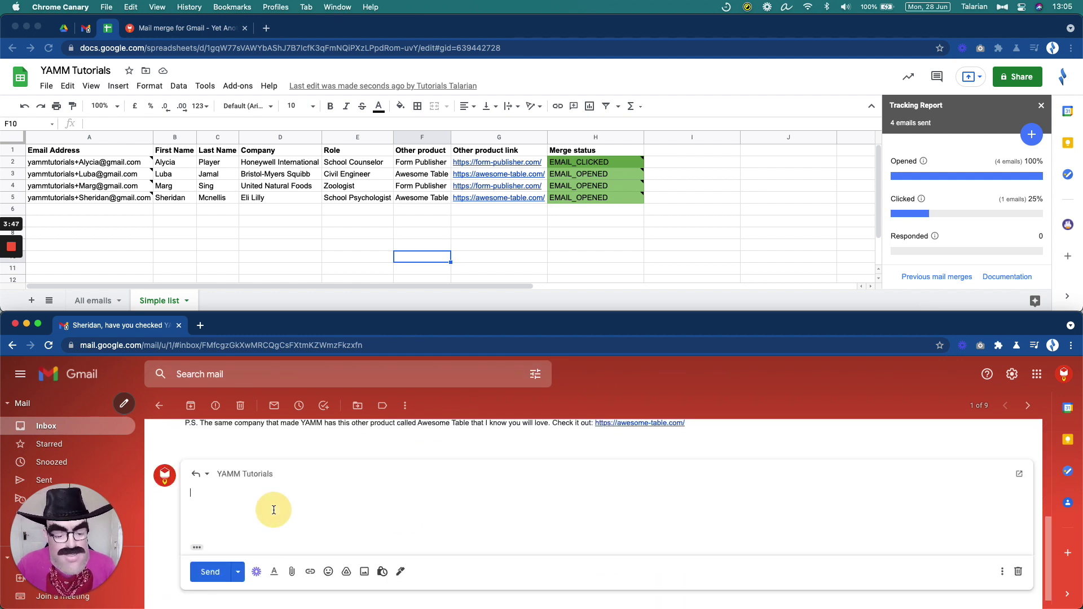
type("Love it!!!!")
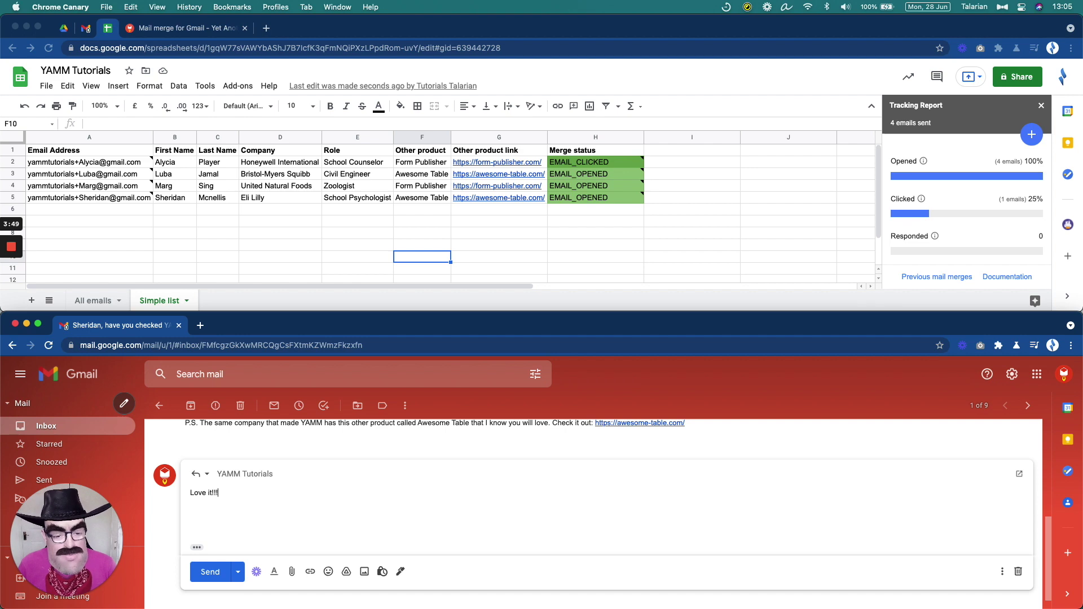
key("super+Return")
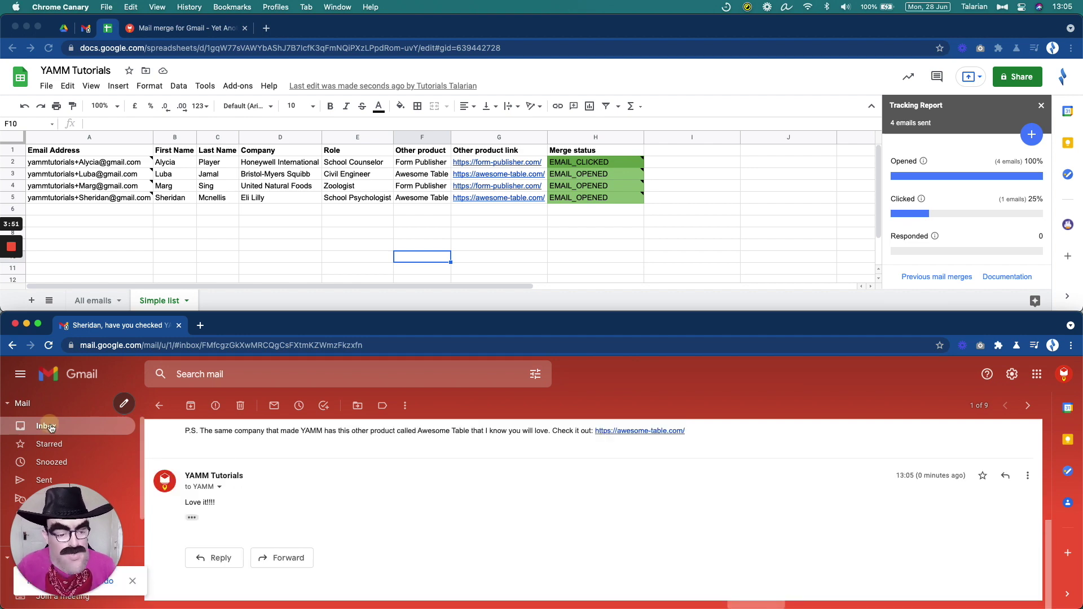
left_click(48, 425)
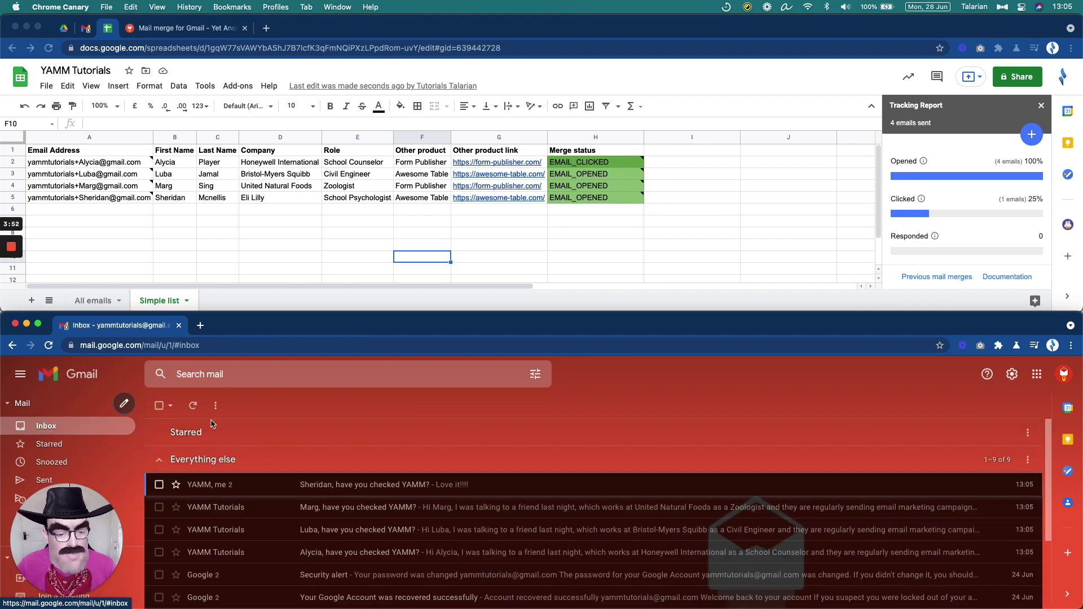
Refresh the sender's inbox until the 'Love it!!!!' reply arrives, then read its thread.
left_click(86, 28)
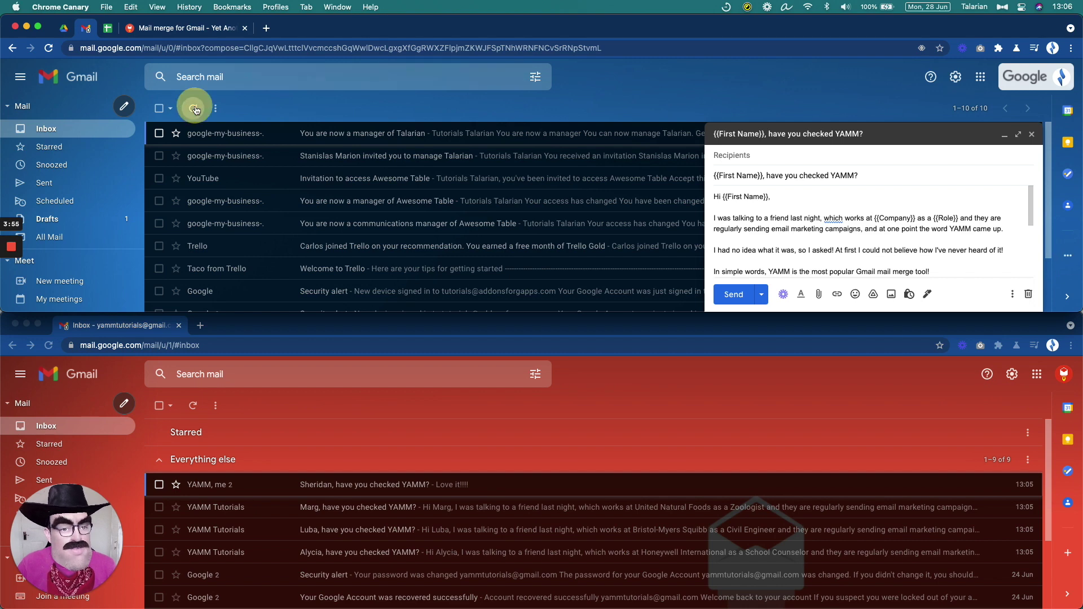
left_click(878, 139)
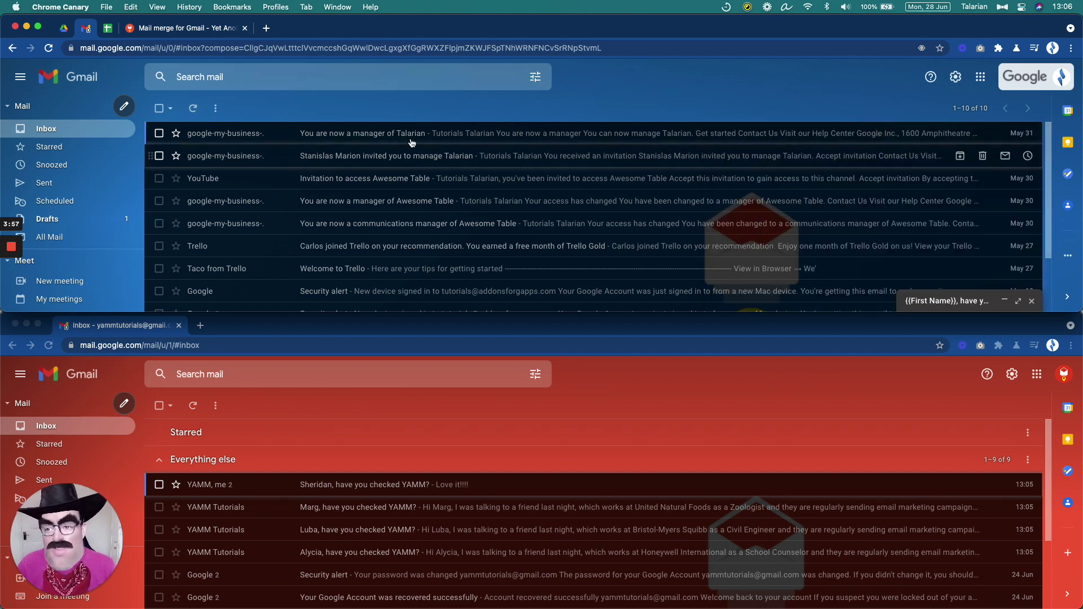
left_click(192, 108)
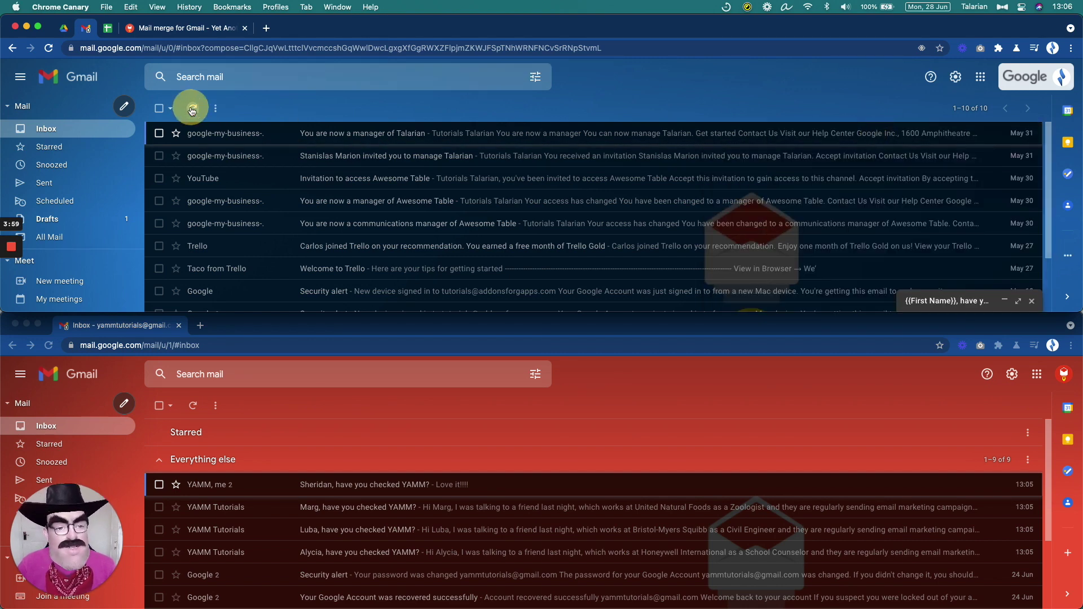
left_click(192, 109)
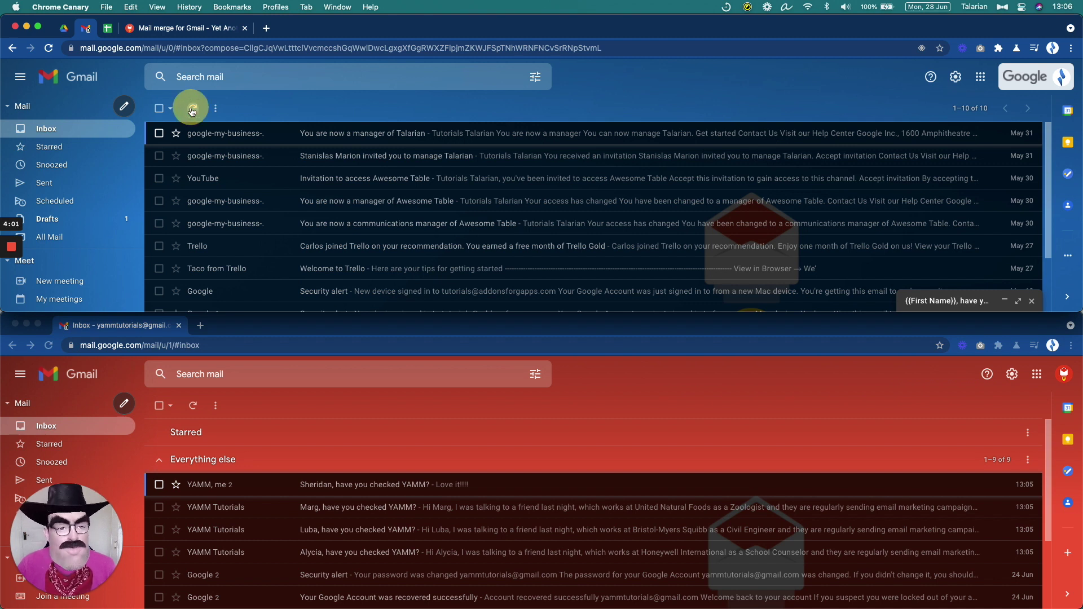
left_click(192, 109)
left_click(193, 109)
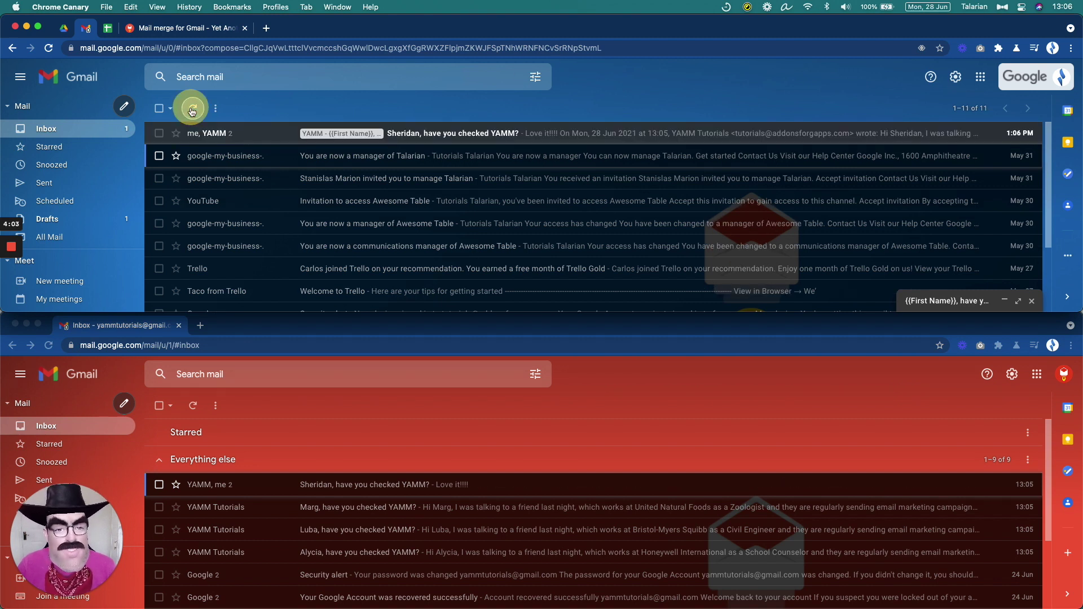
left_click(448, 135)
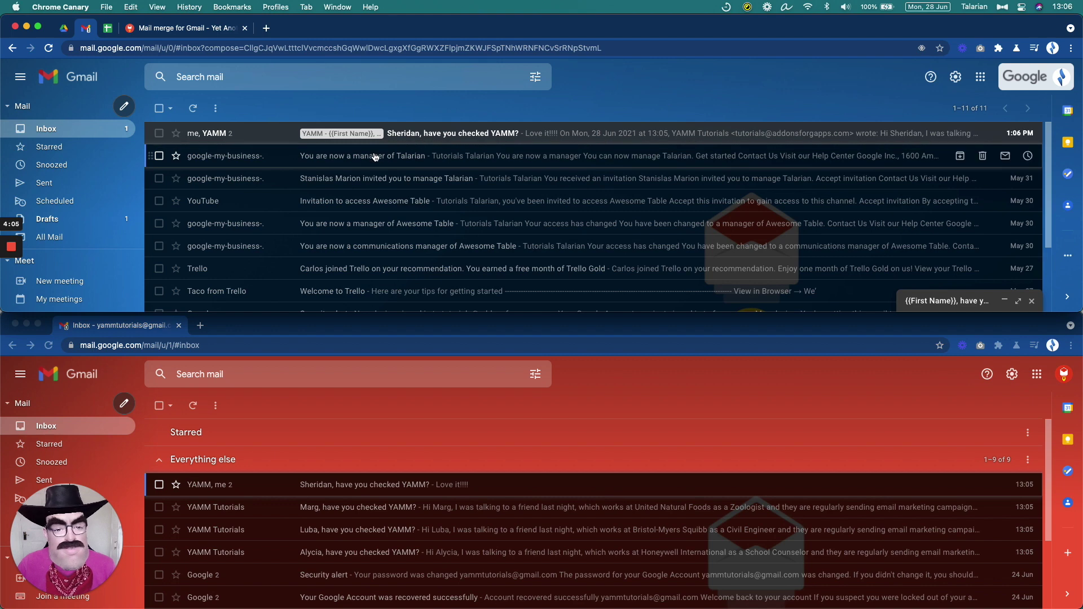
left_click(440, 134)
left_click(329, 237)
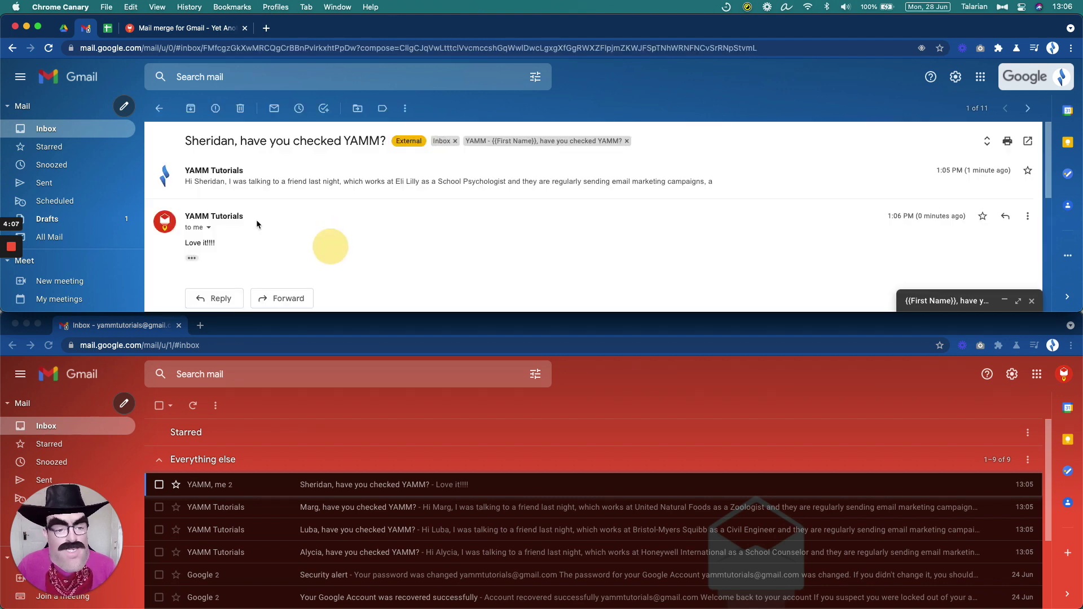
left_click(69, 132)
Check the RESPONDED status note in cell H5 of the YAMM Tutorials sheet.
left_click(107, 27)
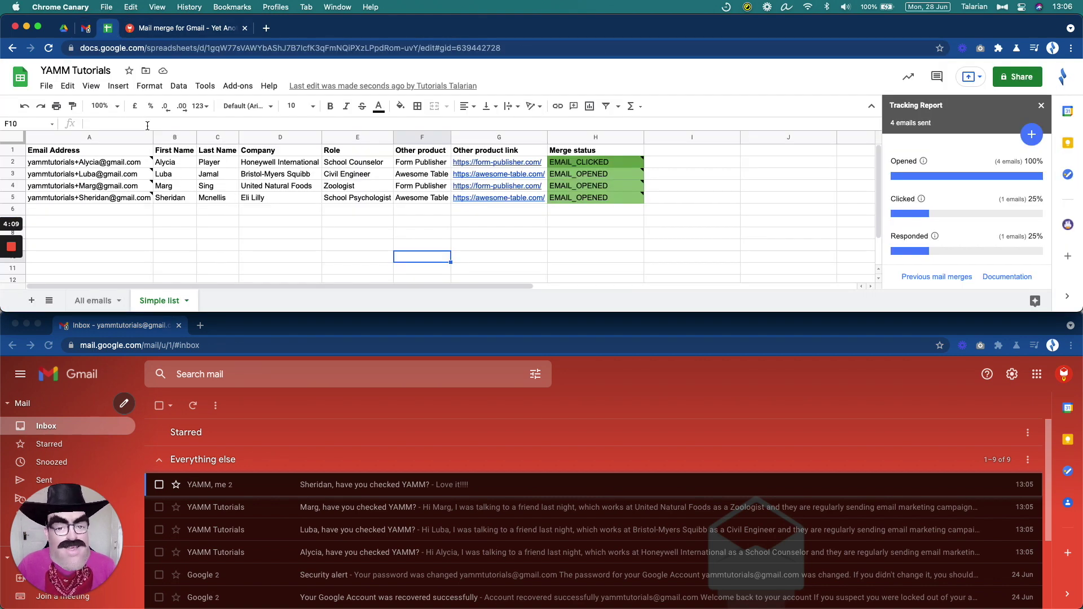
left_click(514, 220)
left_click(585, 201)
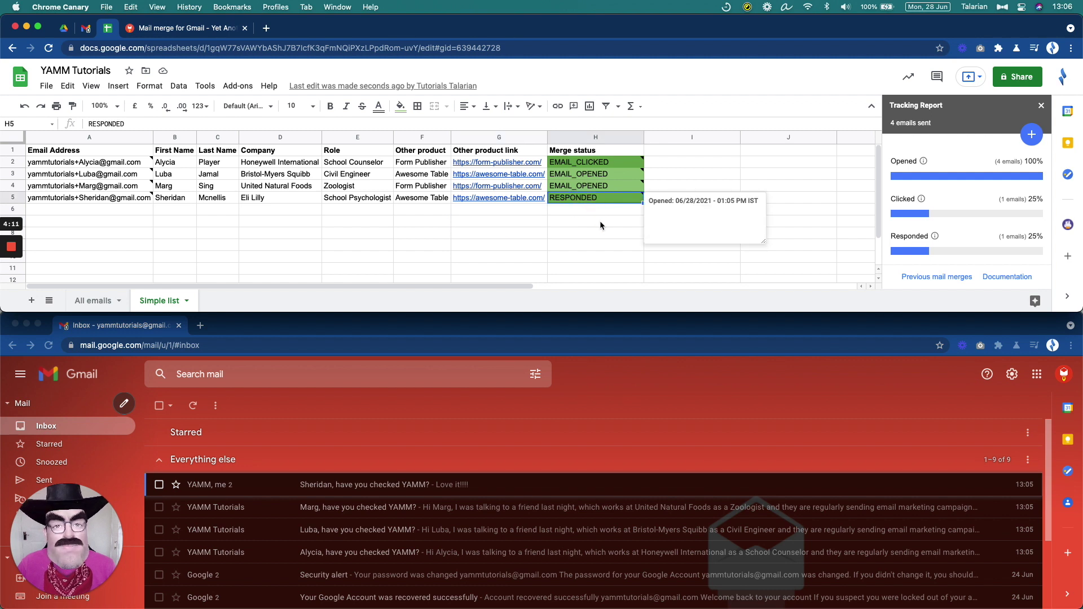
left_click(600, 221)
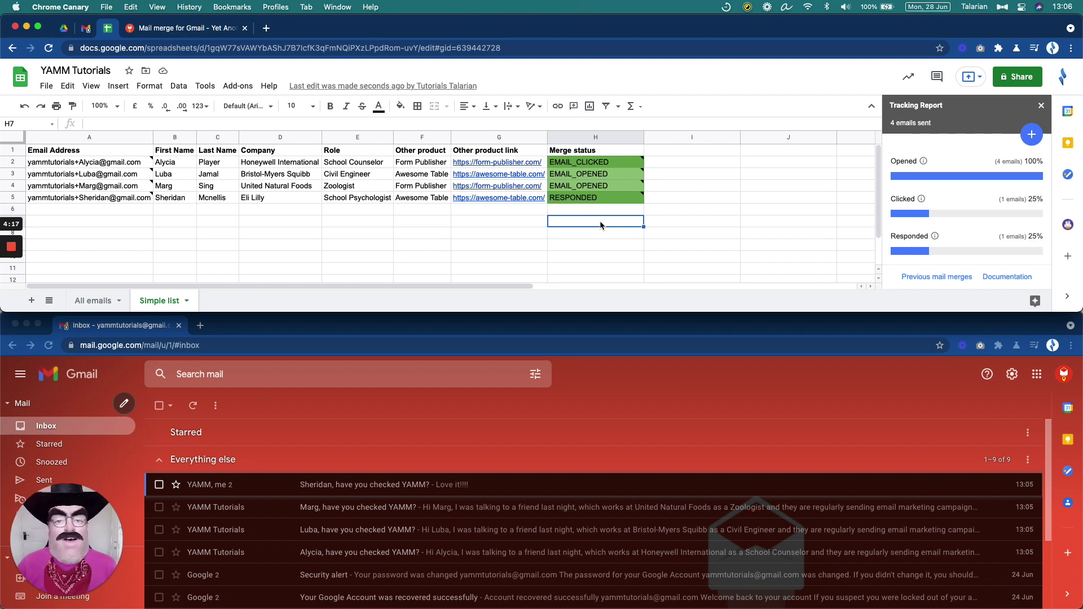
left_click(86, 29)
Refresh the inbox, browse the Sent folder for the four merged emails, then return to the inbox.
left_click(192, 107)
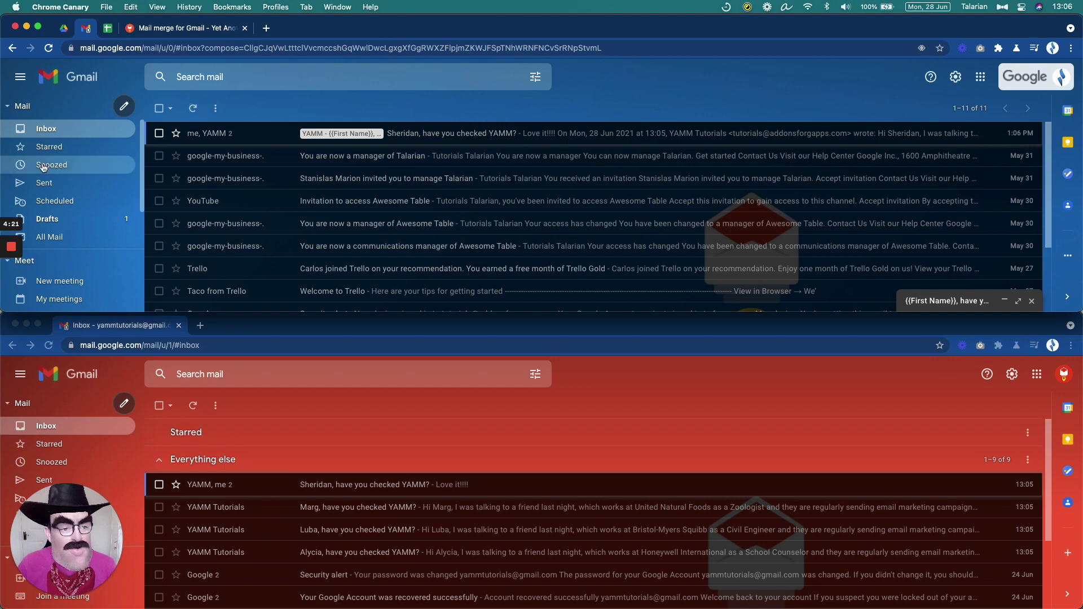
left_click(59, 186)
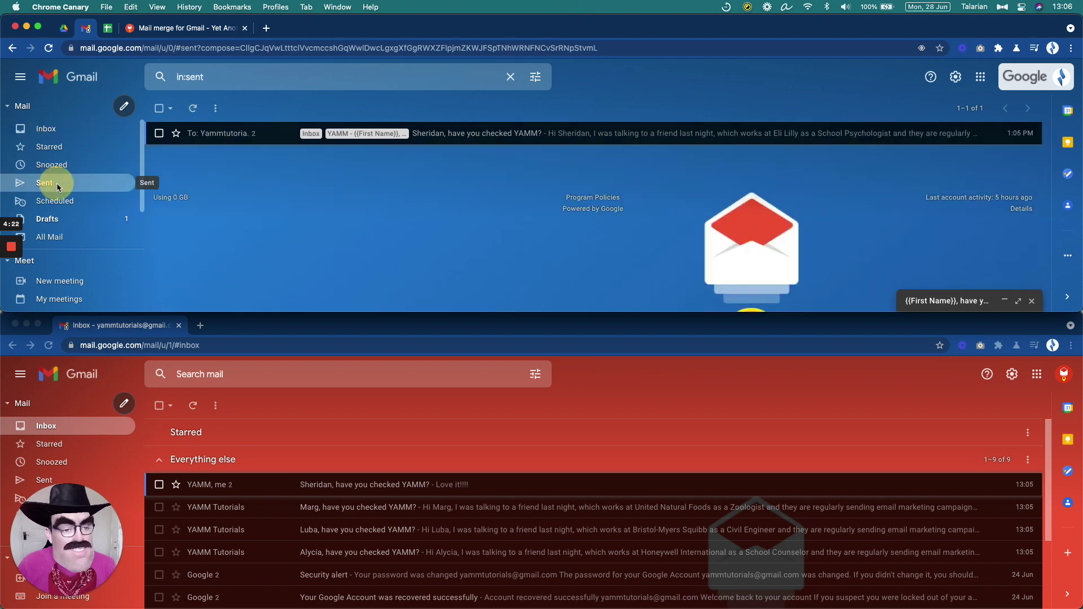
left_click(194, 109)
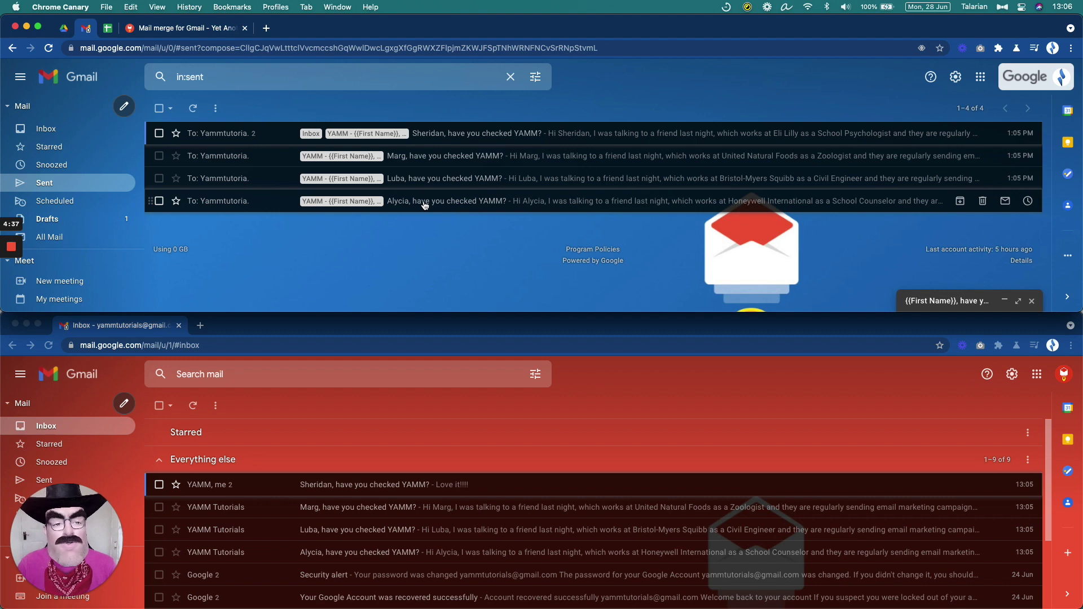
left_click(45, 129)
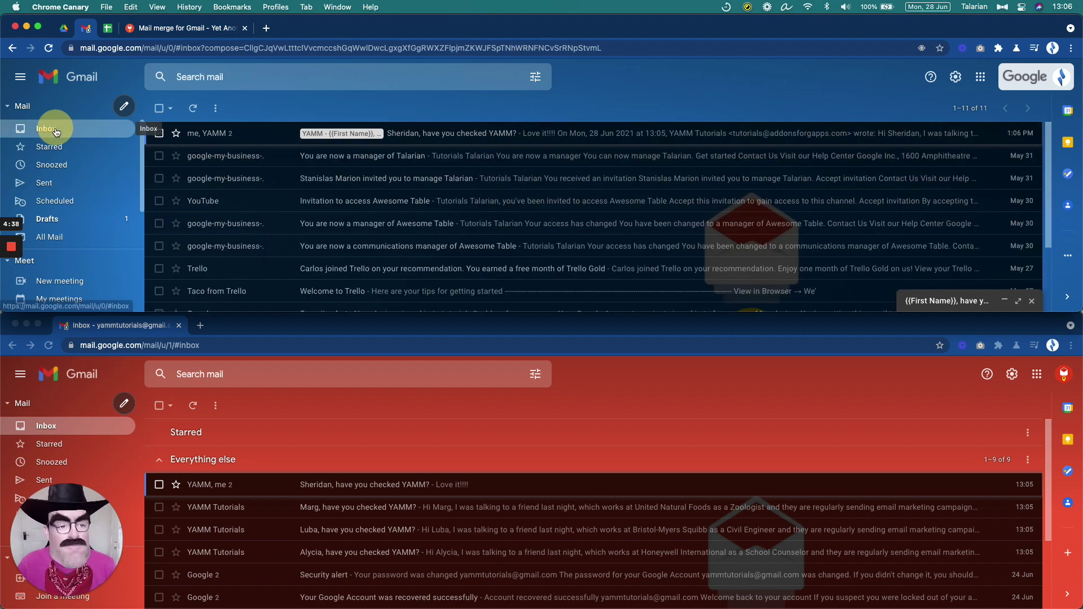
Go back to the YAMM Tutorials sheet and select cells G8 and H8 below the statuses.
left_click(107, 28)
left_click(521, 239)
left_click(571, 240)
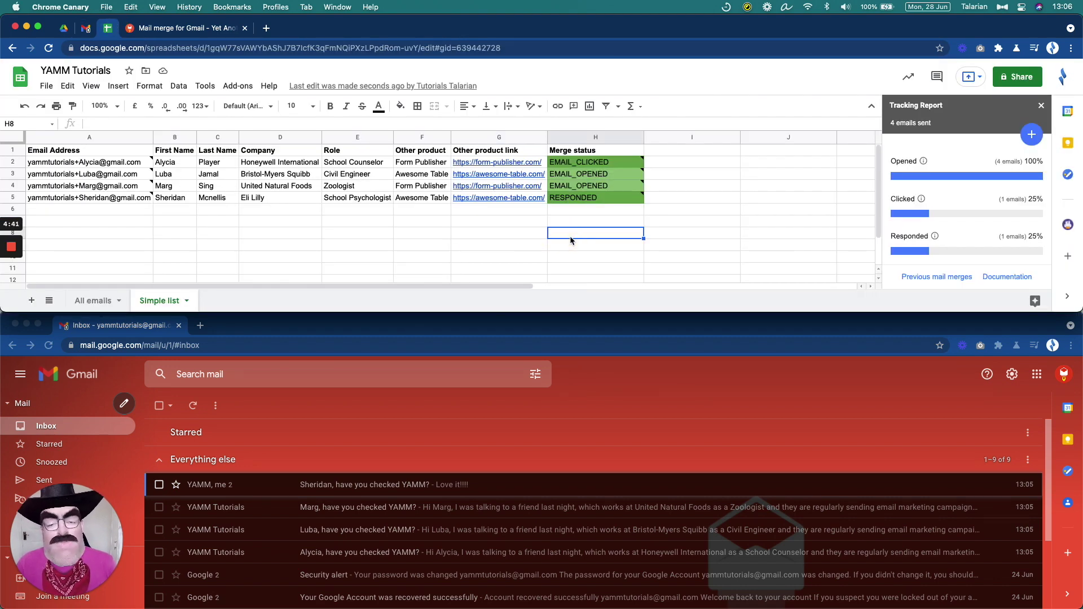